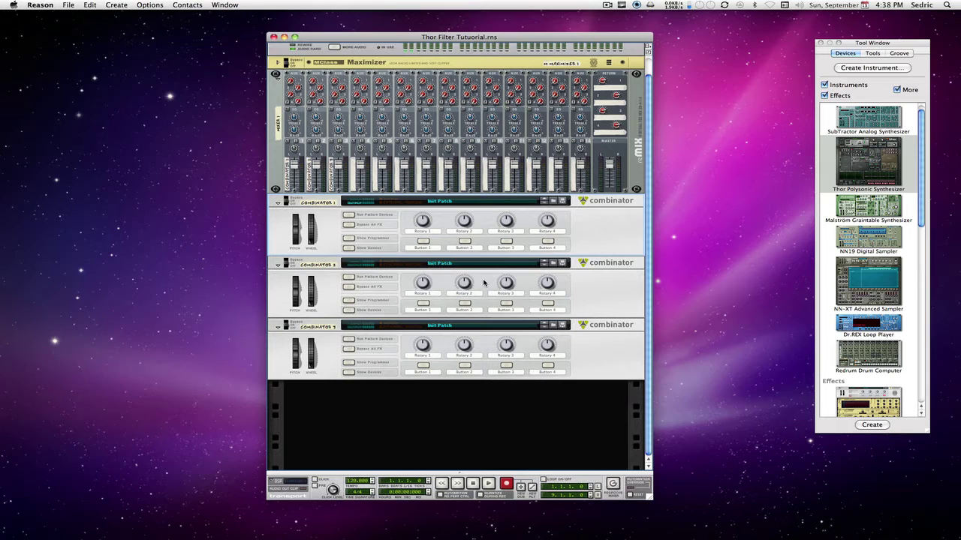
# Step: Expand Combinator 1 to reveal its Redrum drum computer and Thor synthesizer
pyautogui.click(349, 248)
pyautogui.scroll(-3, 559, 337)
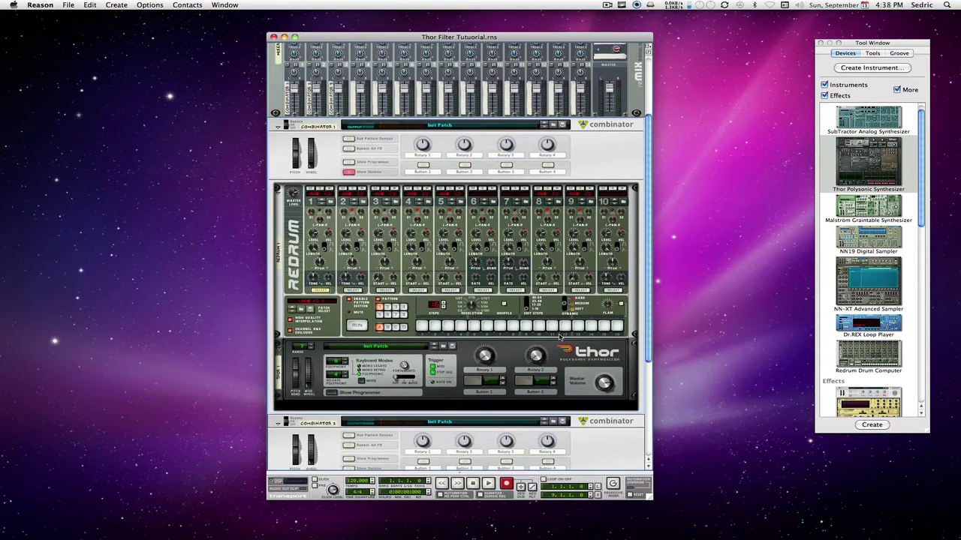
pyautogui.scroll(-1, 559, 337)
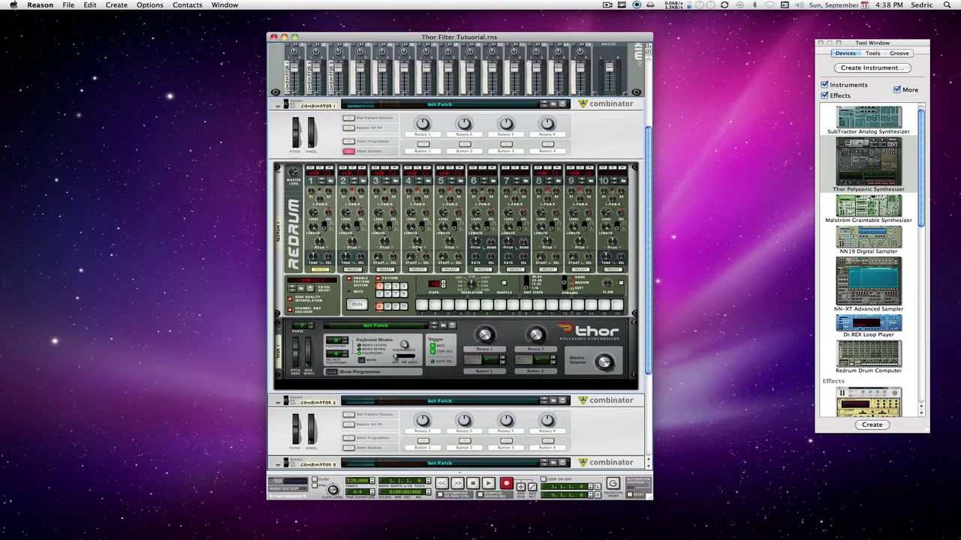
pyautogui.scroll(-2, 445, 263)
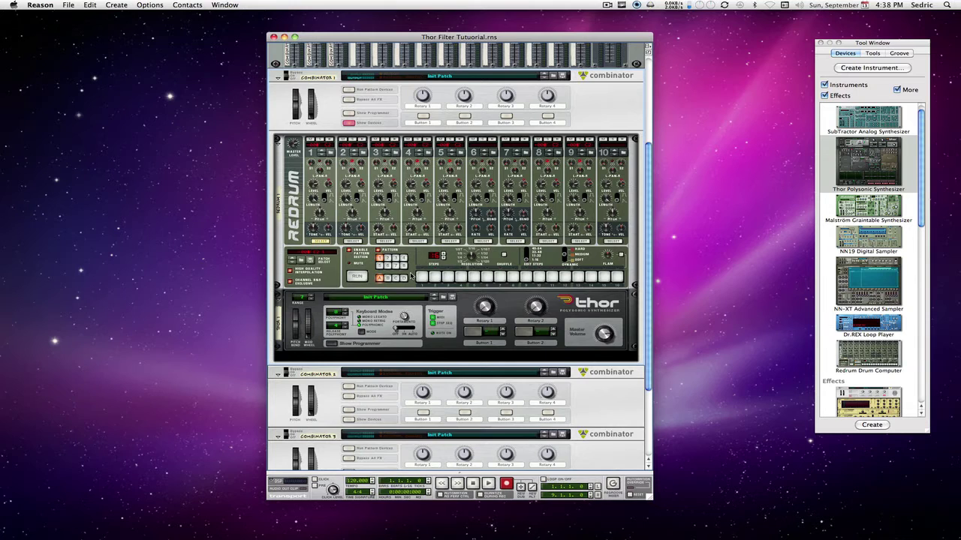
pyautogui.scroll(-1, 409, 276)
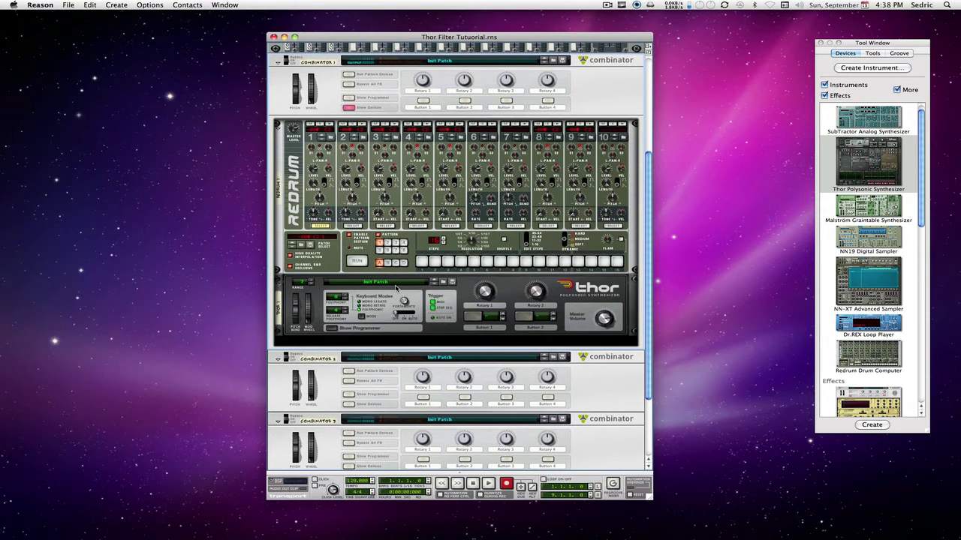
# Step: Initialize Thor's patch and expand its programmer to show oscillator, filter, LFOs and envelopes
pyautogui.rightClick(454, 297)
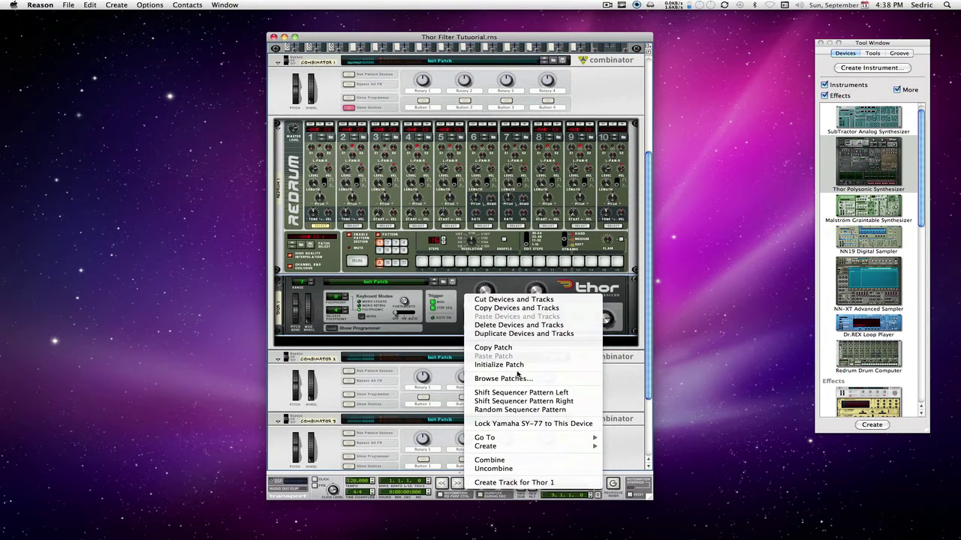
pyautogui.click(488, 362)
pyautogui.click(331, 328)
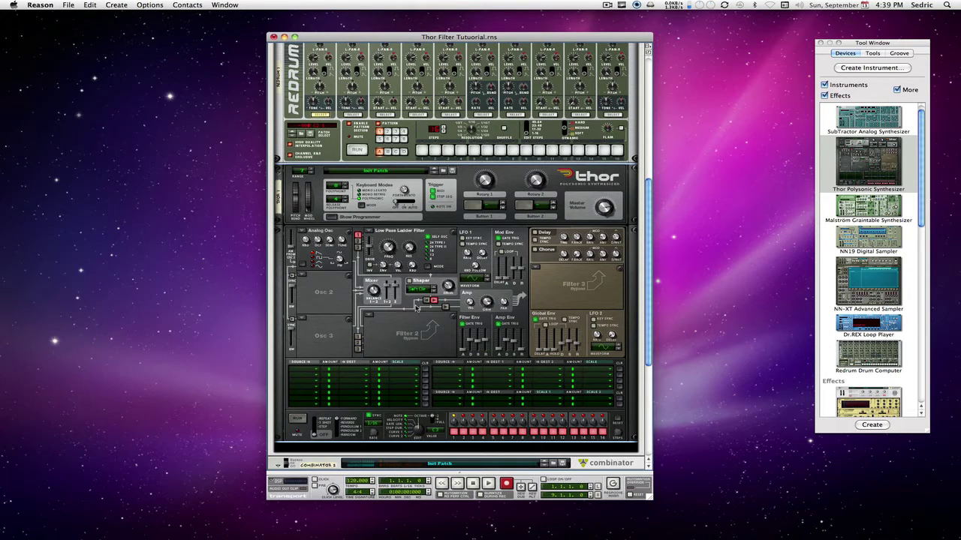
pyautogui.scroll(5, 422, 297)
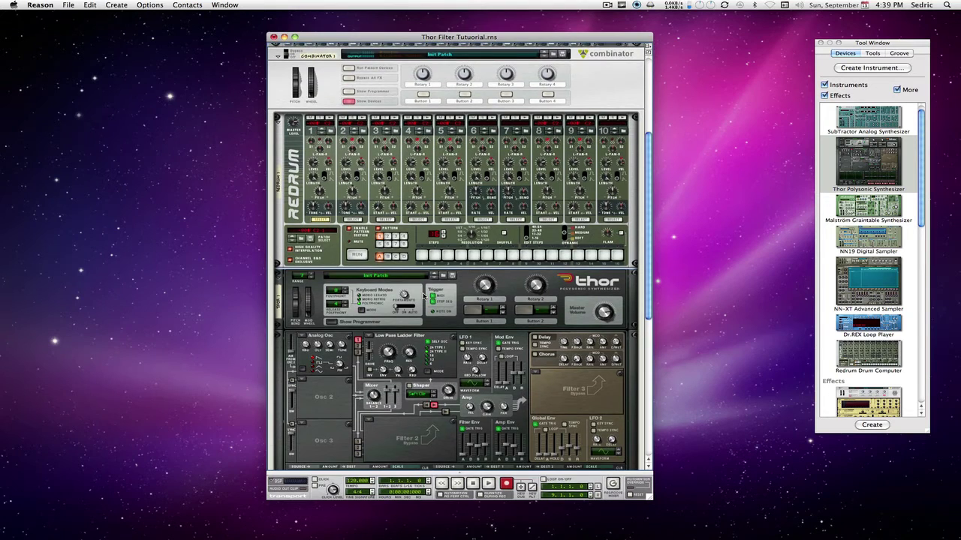
pyautogui.scroll(-1, 424, 295)
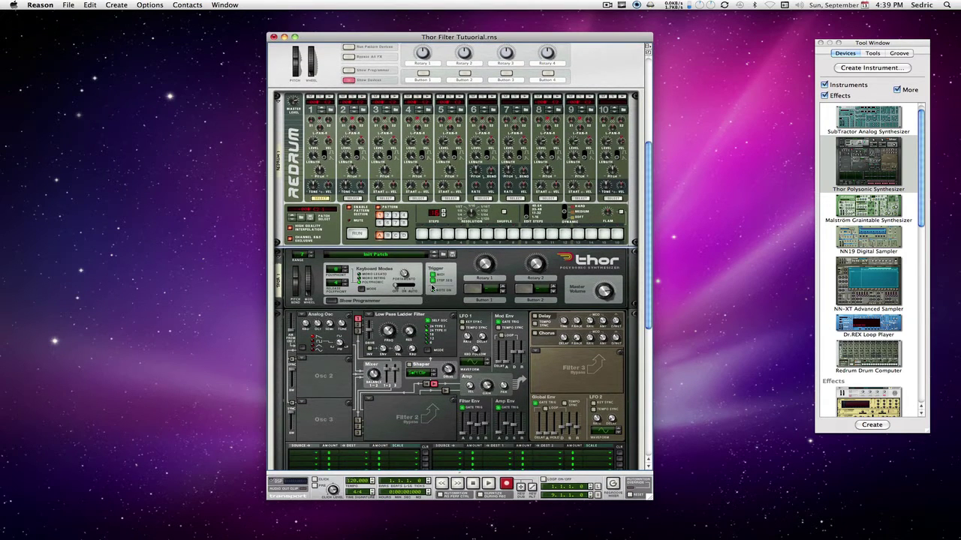
# Step: On the rack's rear, cable Redrum's Left output into Thor's Audio Input
pyautogui.press('Tab')
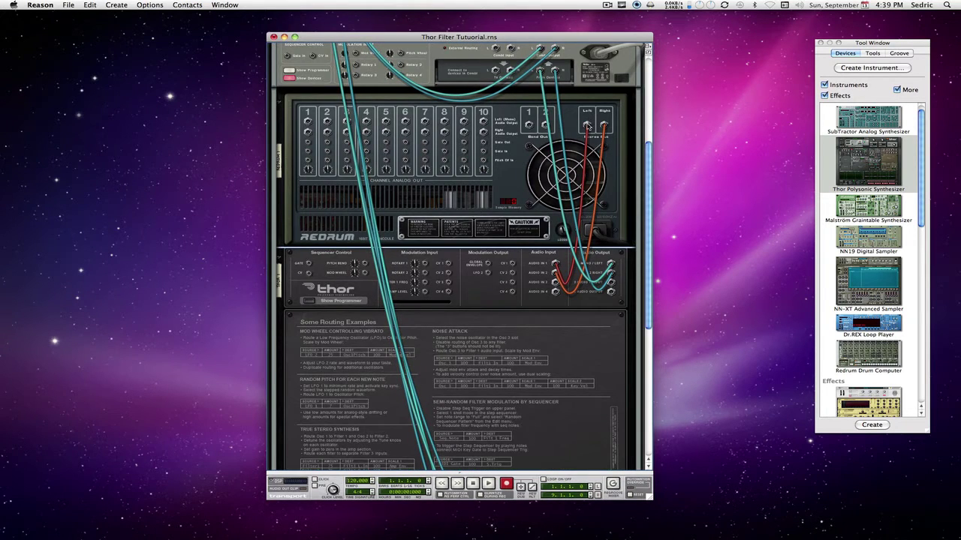
pyautogui.moveTo(588, 126); pyautogui.dragTo(576, 263)
pyautogui.scroll(-1, 545, 89)
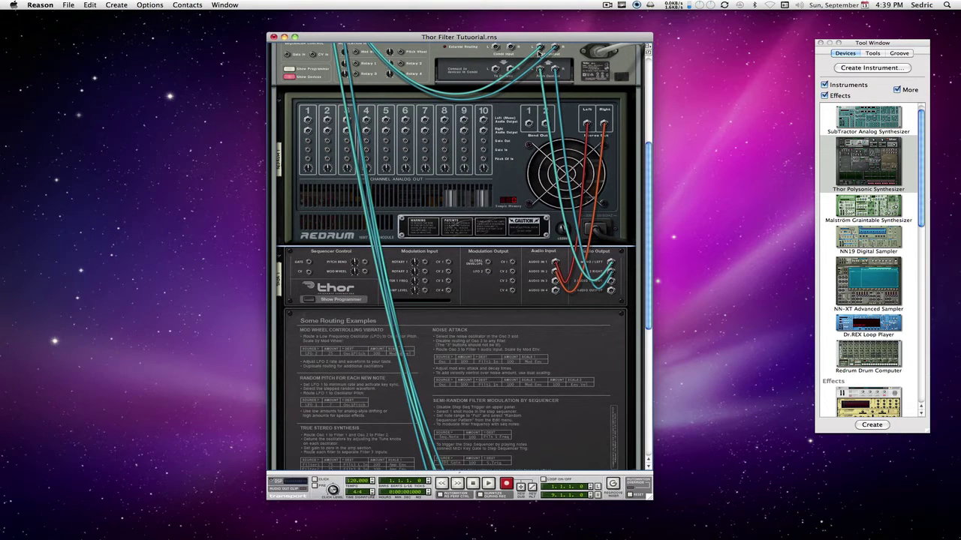
pyautogui.scroll(6, 547, 96)
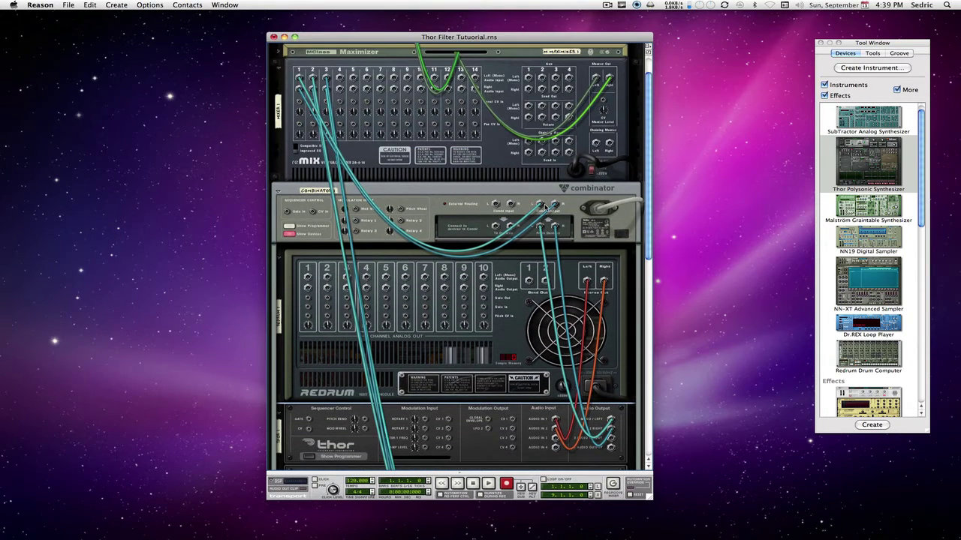
pyautogui.moveTo(649, 240); pyautogui.dragTo(646, 258)
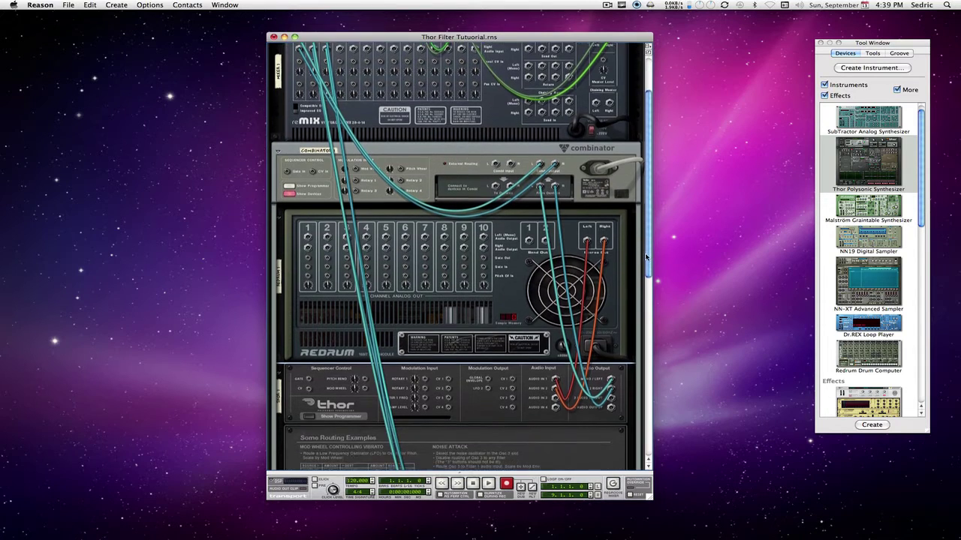
pyautogui.scroll(-4, 646, 258)
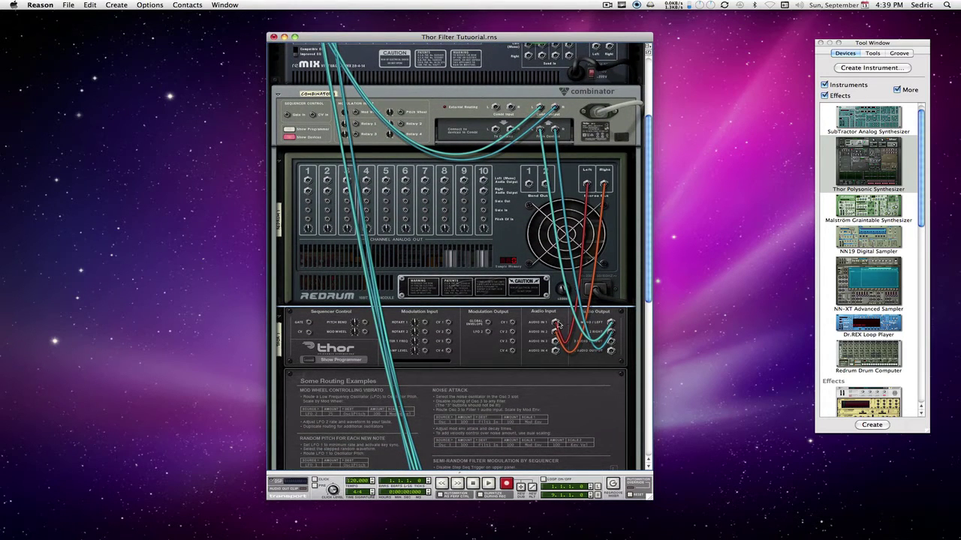
# Step: Back on the front, route Audio In1 to Filter 3 Left In in Thor's mod matrix
pyautogui.press('Tab')
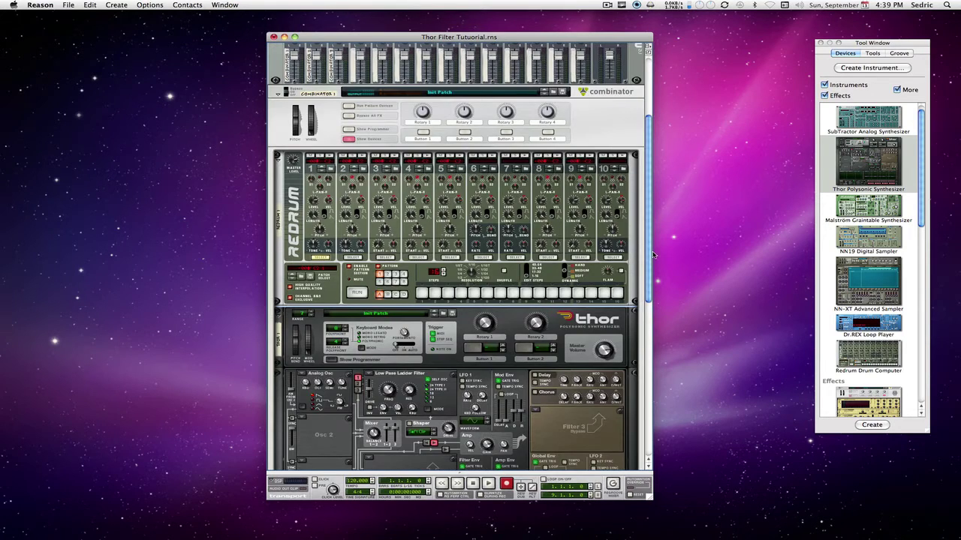
pyautogui.moveTo(653, 256); pyautogui.dragTo(651, 322)
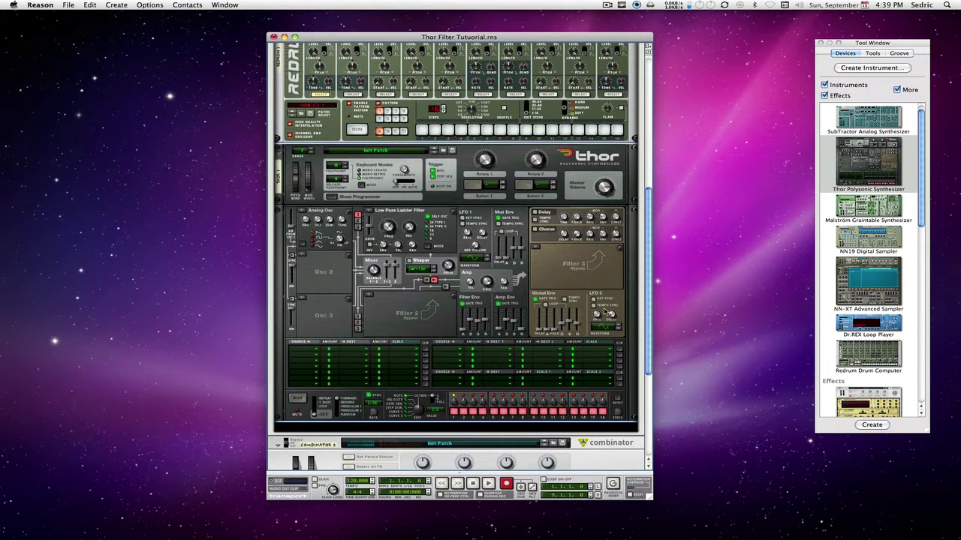
pyautogui.click(315, 351)
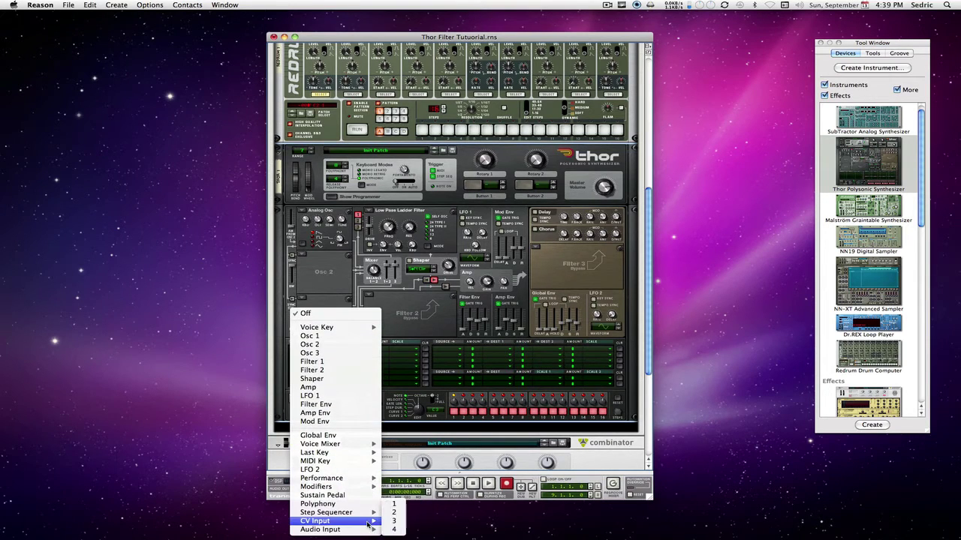
pyautogui.moveTo(370, 532)
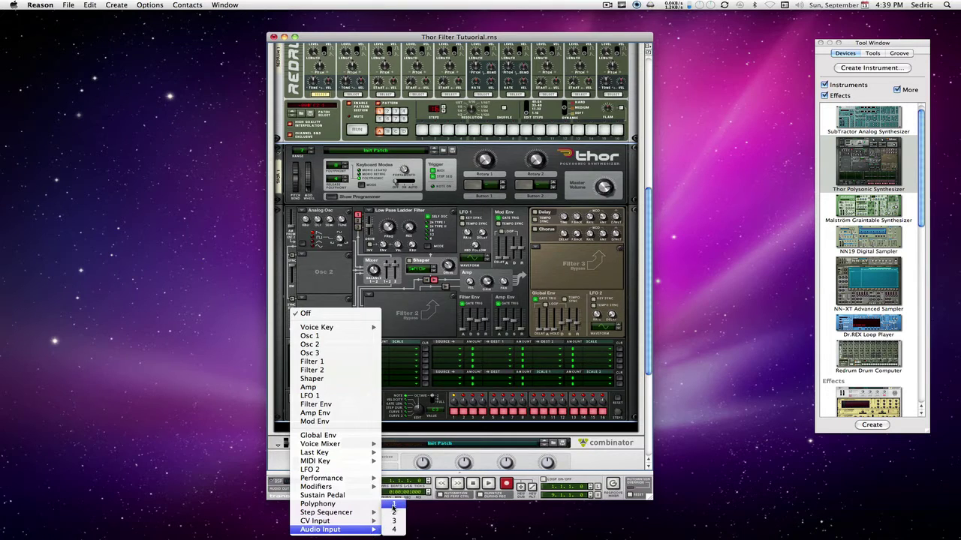
pyautogui.click(394, 504)
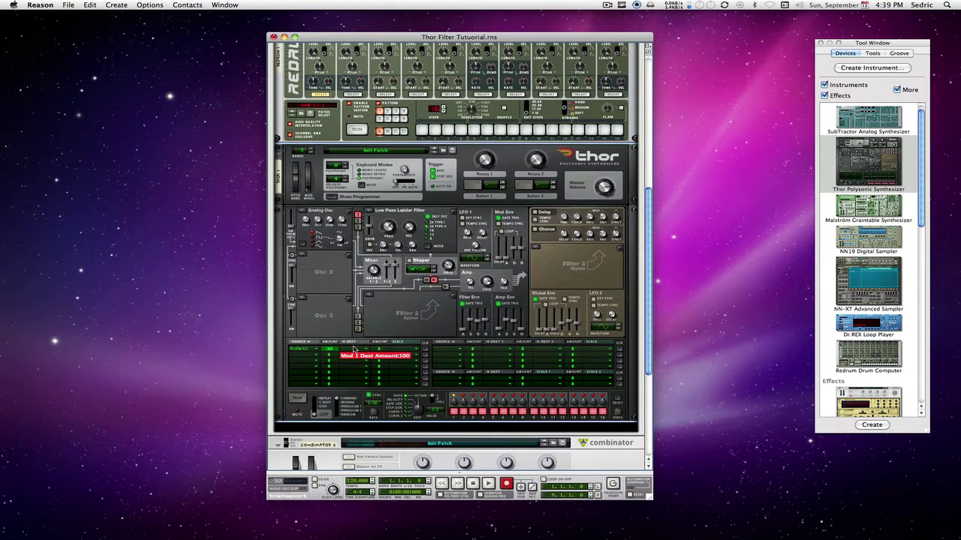
pyautogui.click(353, 350)
pyautogui.moveTo(401, 505)
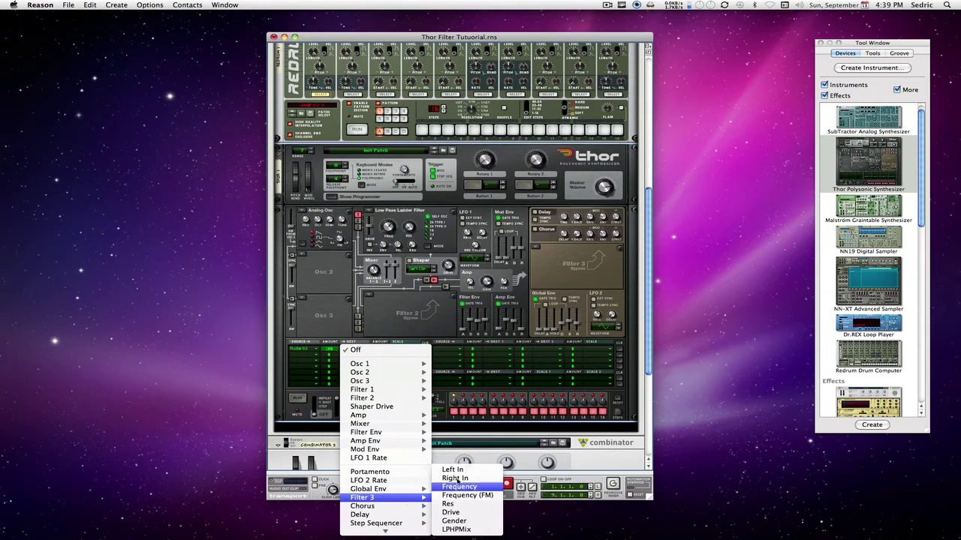
pyautogui.click(460, 470)
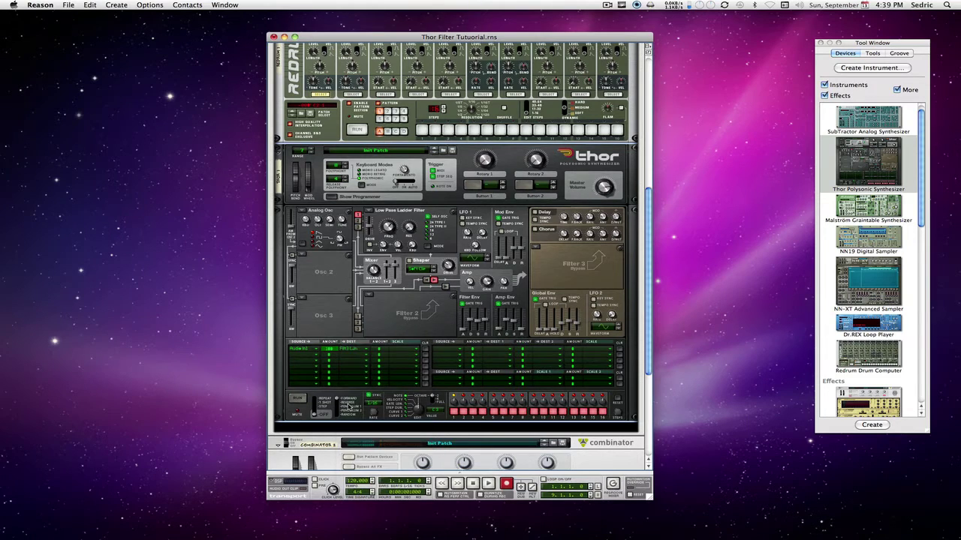
# Step: Route Audio In2 to Filter 3 Right In in Thor's mod matrix
pyautogui.click(306, 358)
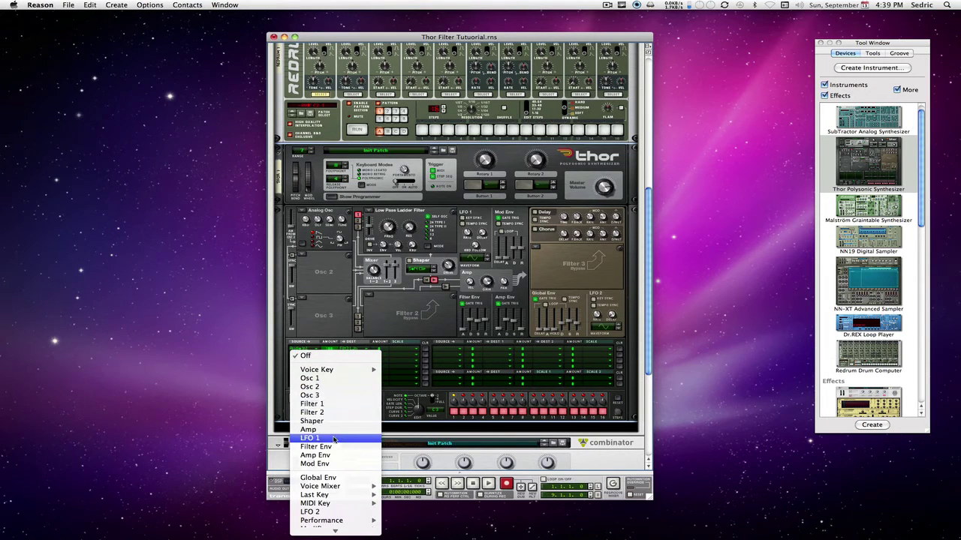
pyautogui.moveTo(360, 516)
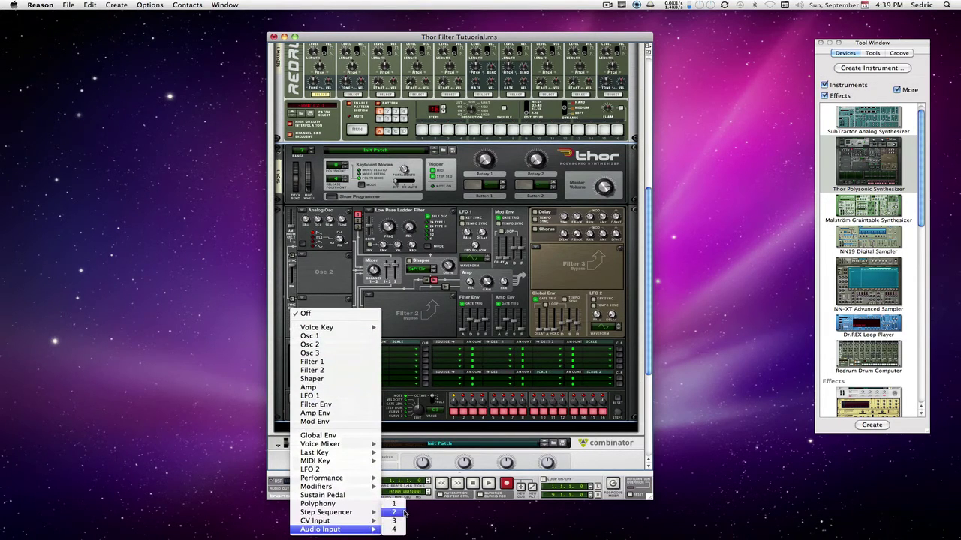
pyautogui.click(398, 516)
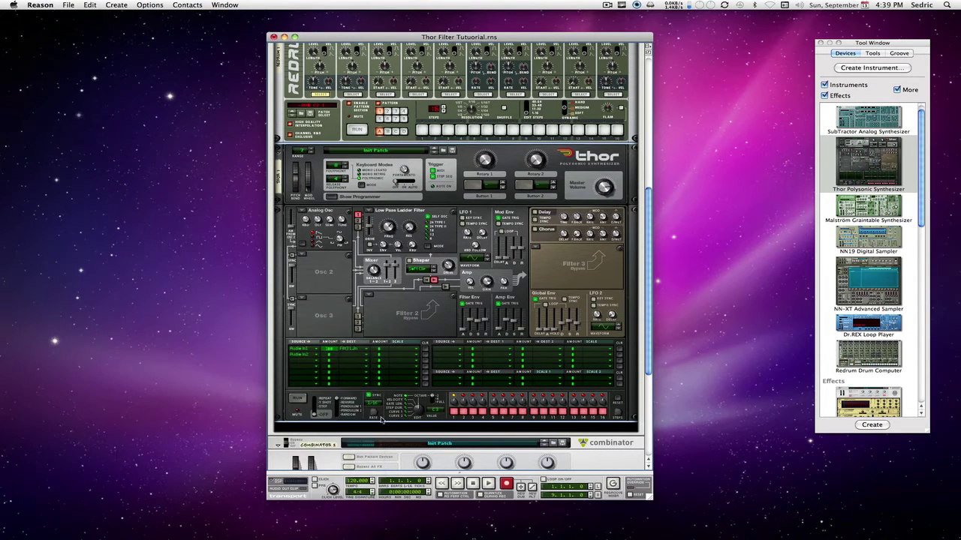
pyautogui.click(354, 353)
pyautogui.moveTo(390, 508)
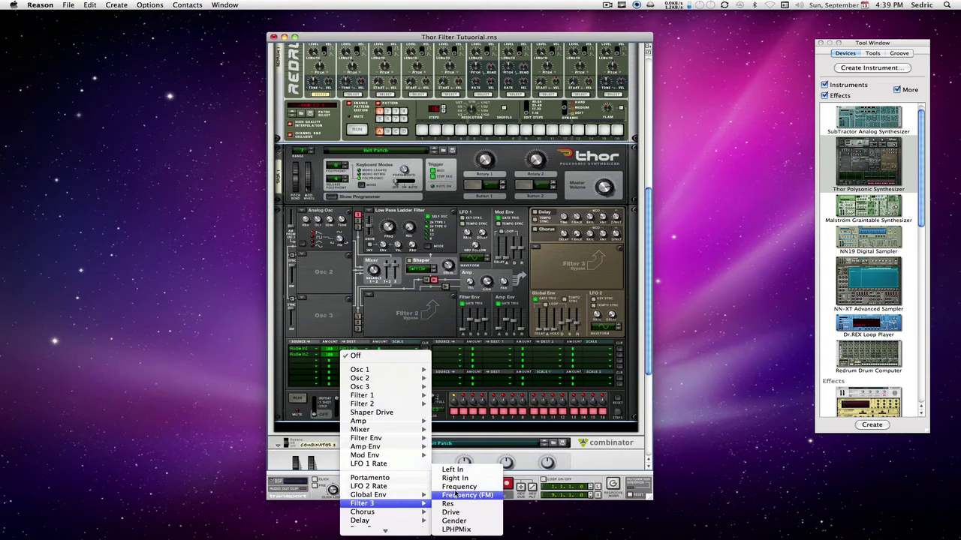
pyautogui.click(454, 479)
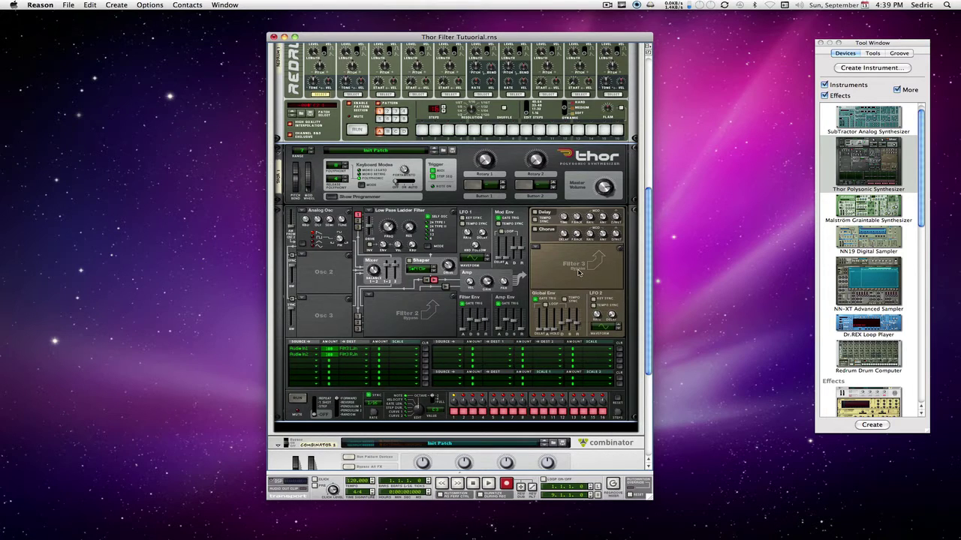
# Step: Load a Comb filter into Thor's Filter 3 and set its frequency near 39.4 Hz
pyautogui.click(538, 251)
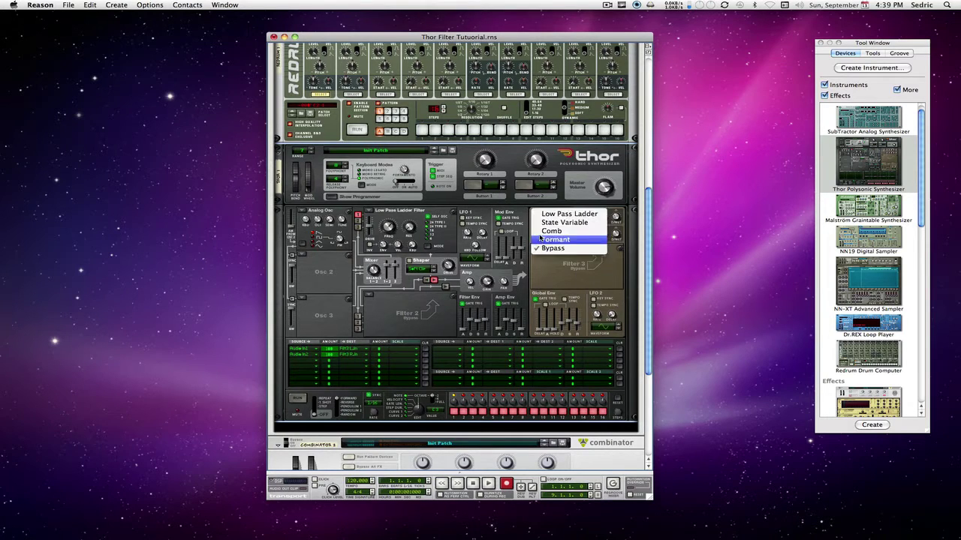
pyautogui.click(542, 230)
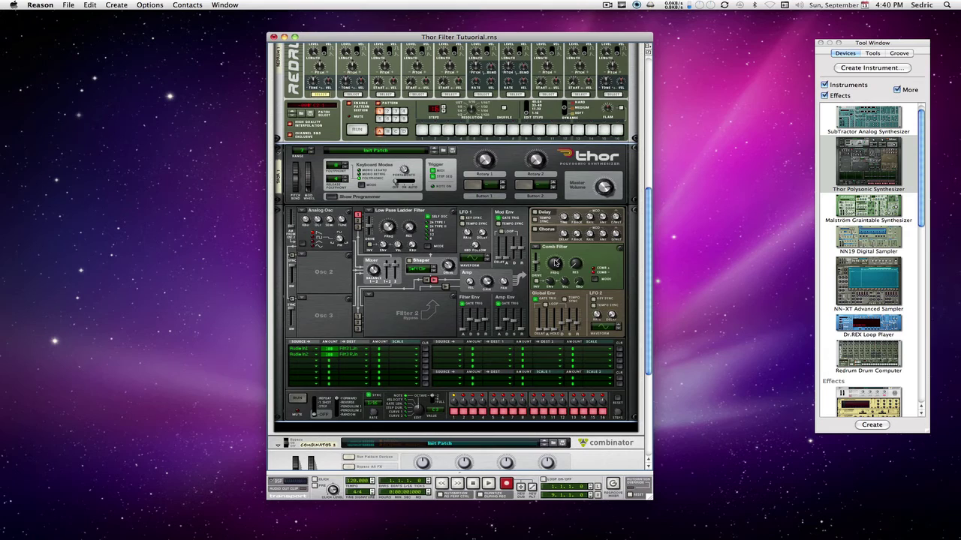
pyautogui.moveTo(554, 264); pyautogui.dragTo(537, 323)
# Step: Turn off Osc 1 and Filter 1, then raise the comb filter frequency to about 16.9 kHz
pyautogui.click(302, 212)
pyautogui.click(319, 265)
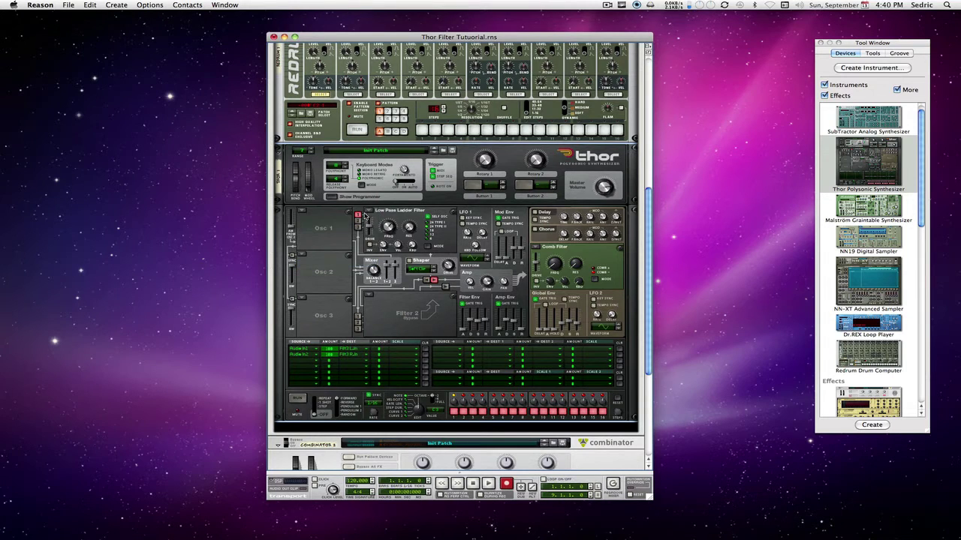
pyautogui.click(365, 217)
pyautogui.click(381, 252)
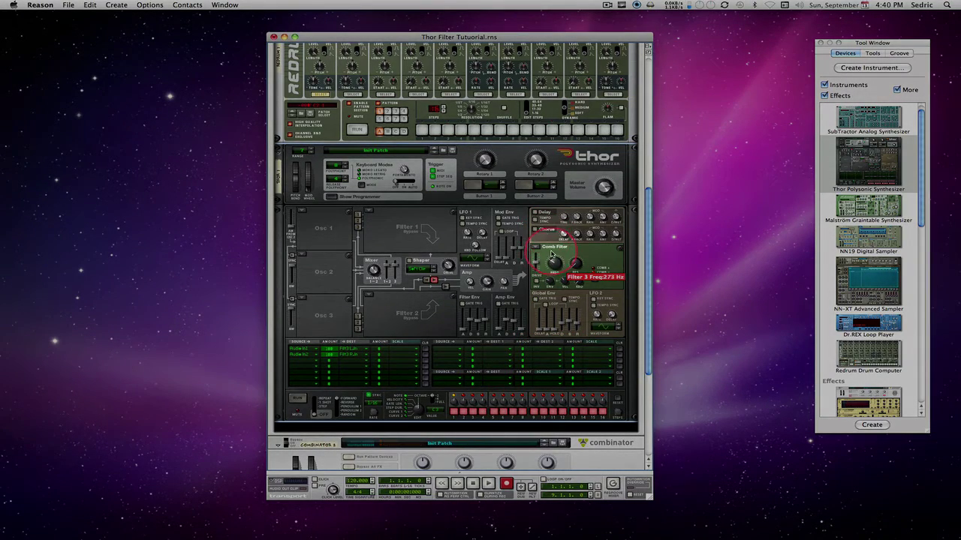
pyautogui.moveTo(552, 258); pyautogui.dragTo(517, 231)
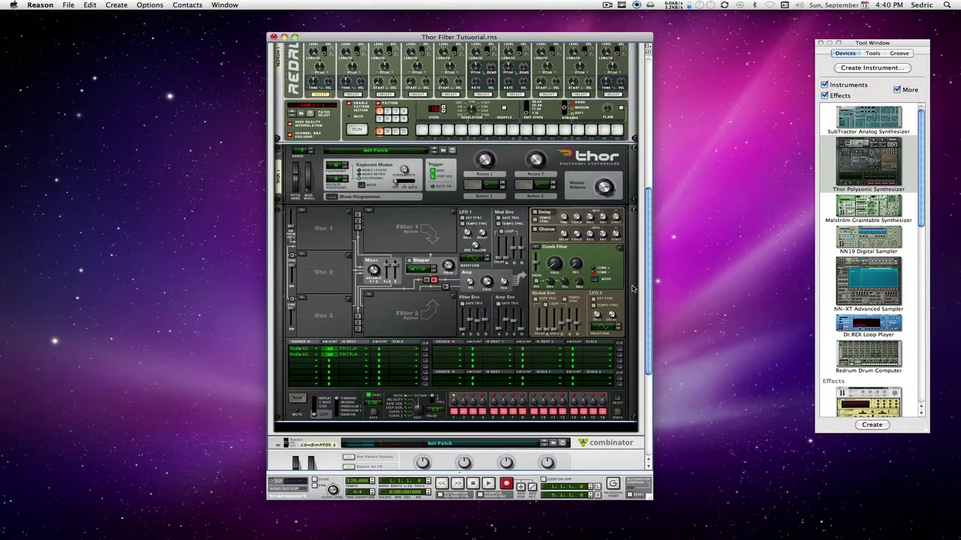
# Step: Hide Combinator 1's devices, open its programmer and select Thor 1
pyautogui.scroll(10, 632, 288)
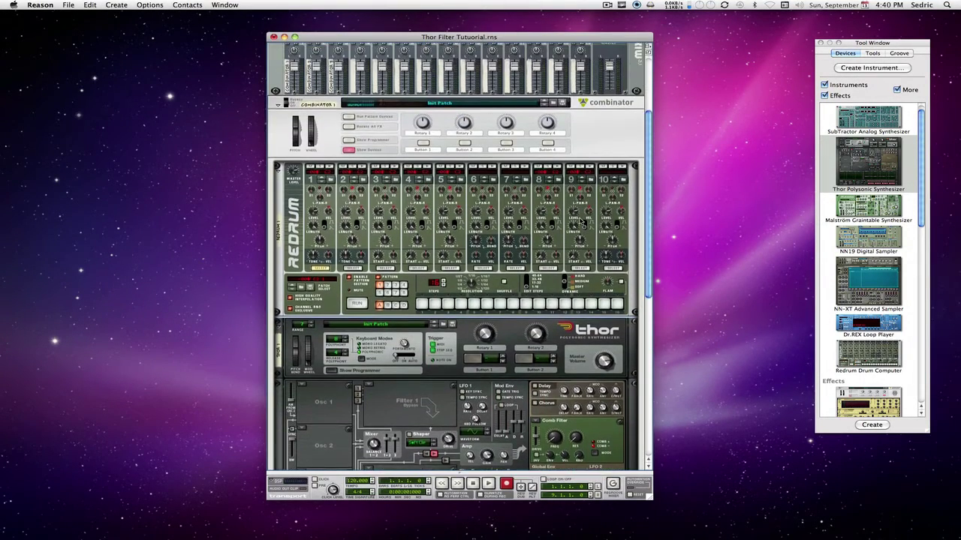
pyautogui.scroll(5, 582, 223)
pyautogui.click(349, 195)
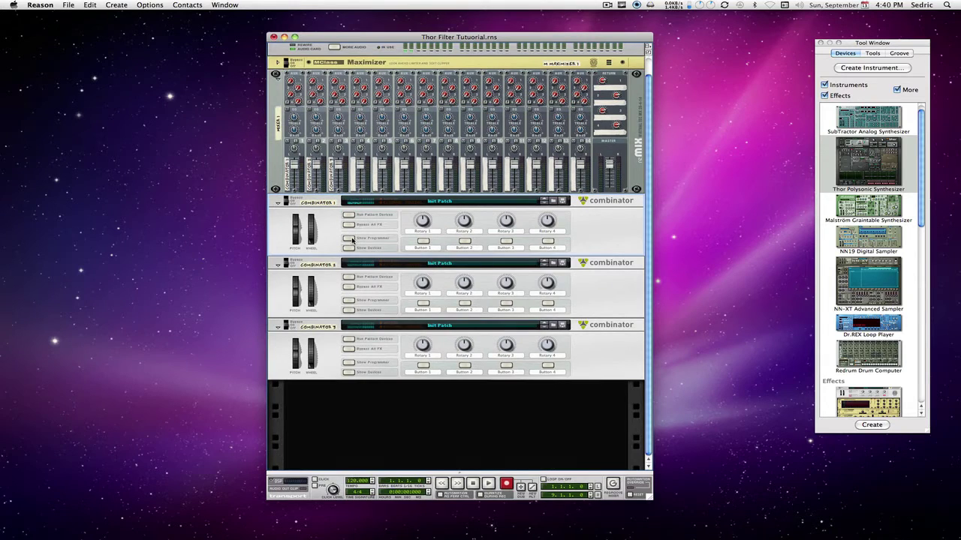
pyautogui.click(349, 239)
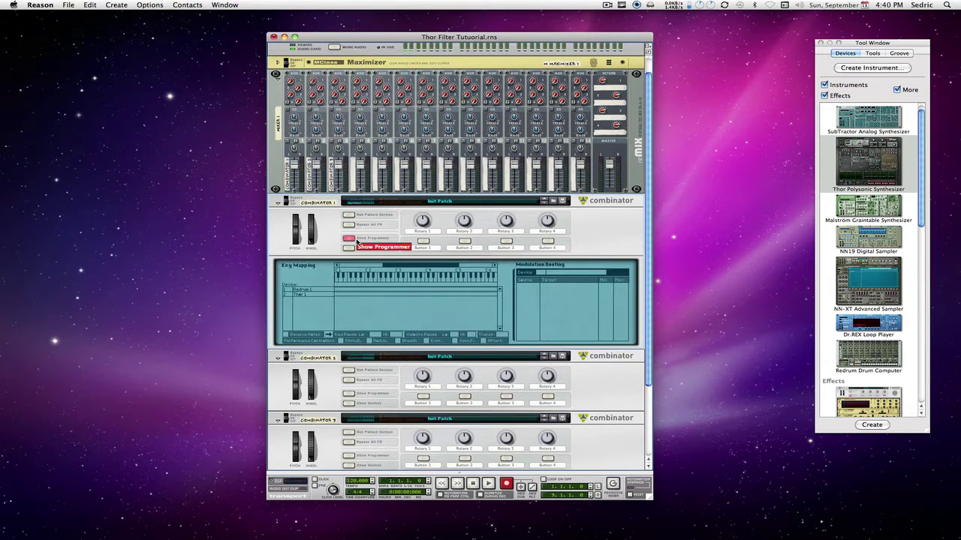
pyautogui.click(345, 294)
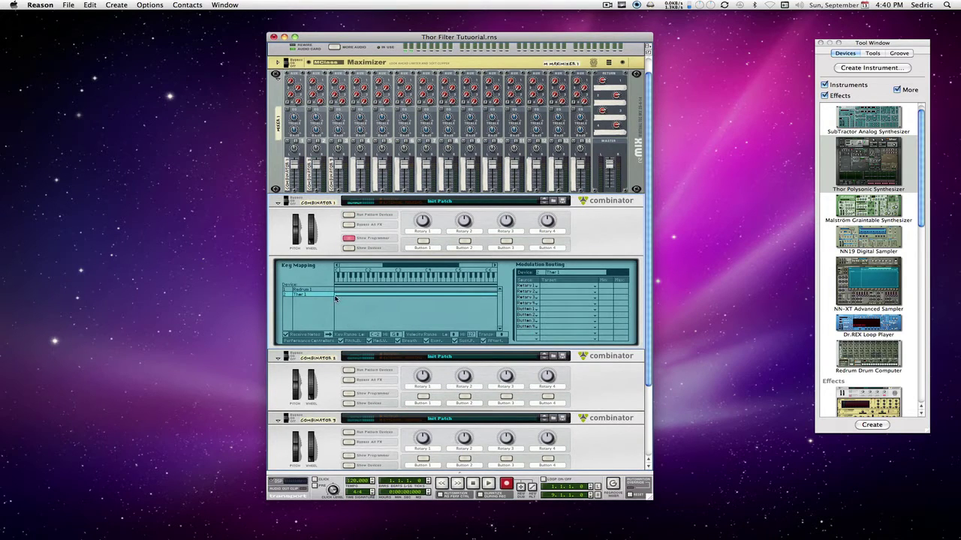
# Step: Route Button 1 to Thor's Filter 3 Type with minimum 9, then toggle Button 1 to test it
pyautogui.click(553, 310)
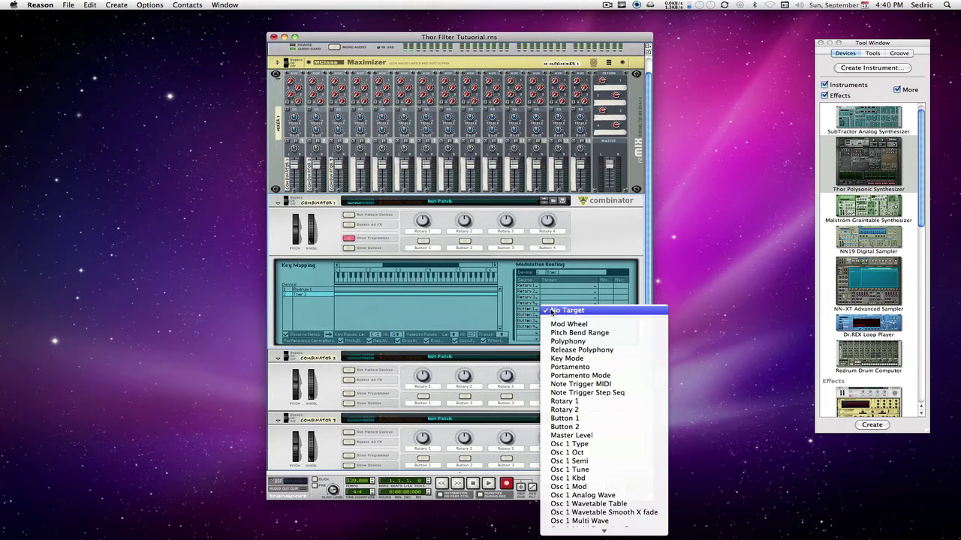
pyautogui.moveTo(604, 529)
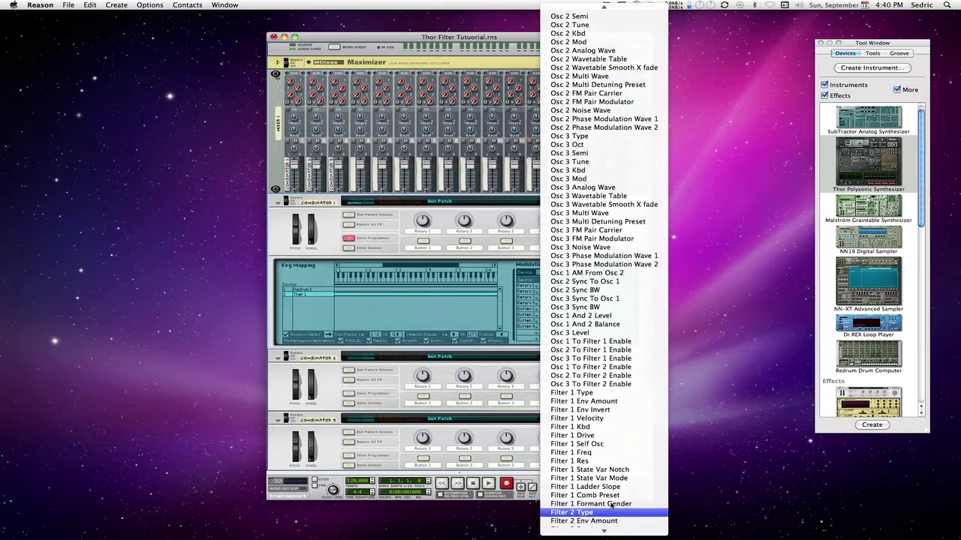
pyautogui.scroll(-15, 612, 505)
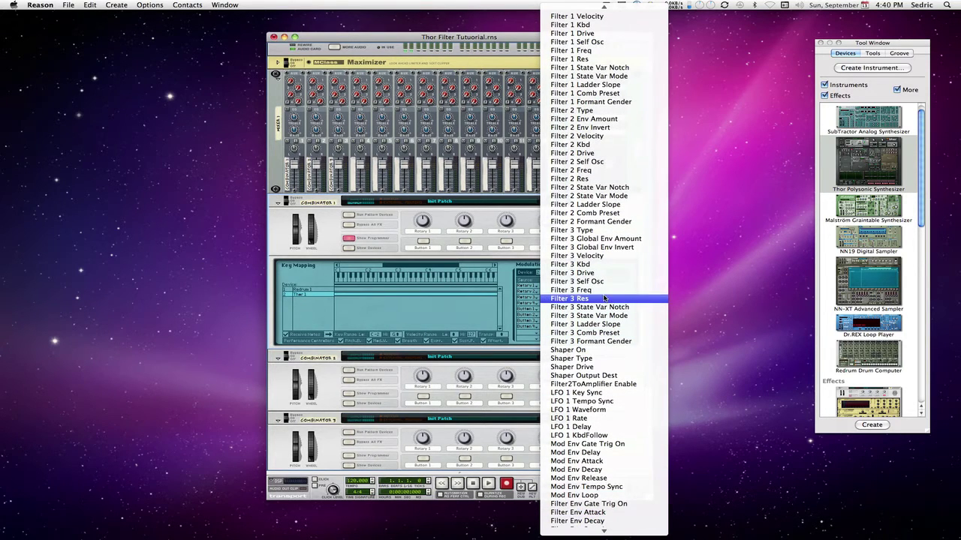
pyautogui.click(592, 233)
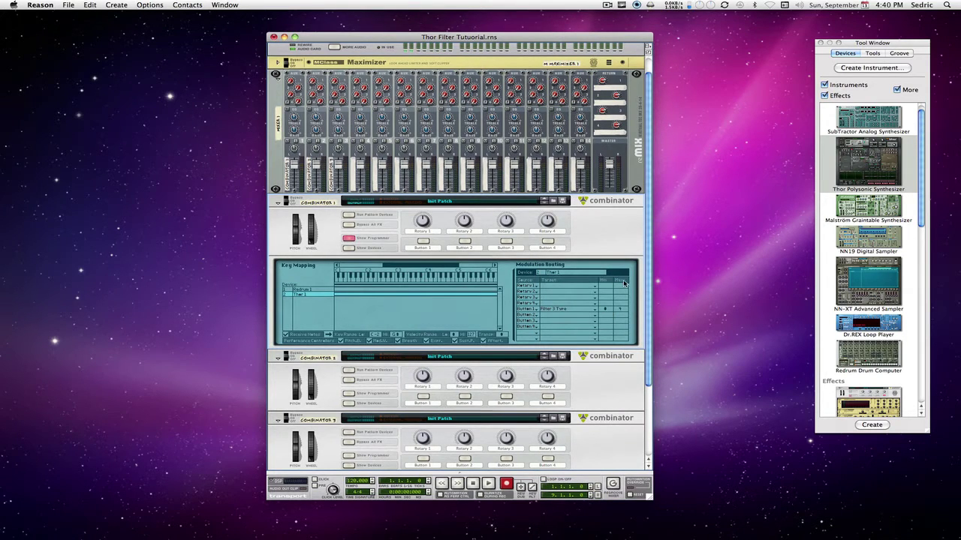
pyautogui.moveTo(608, 312); pyautogui.dragTo(602, 242)
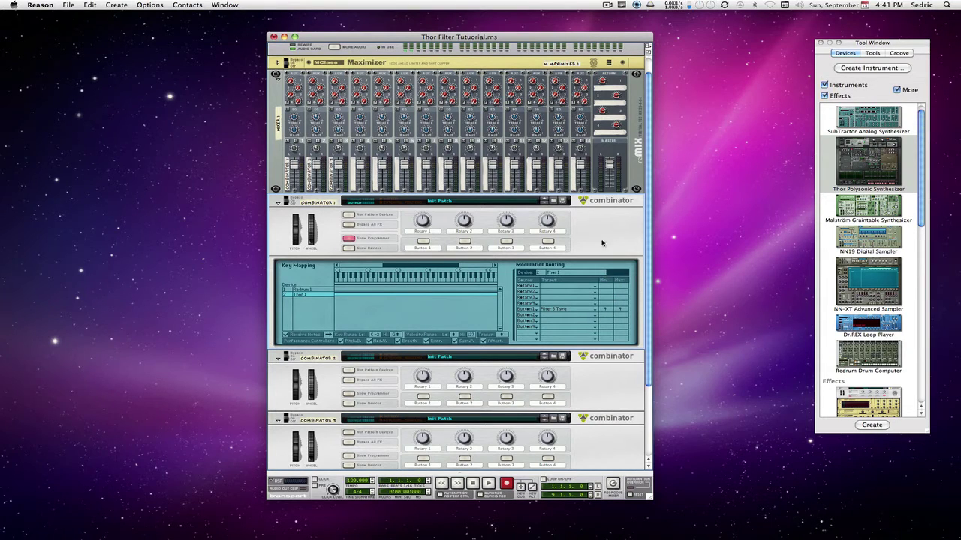
pyautogui.click(423, 241)
pyautogui.click(423, 241)
# Step: Show the Combinator's devices again and raise the comb filter resonance to 53
pyautogui.scroll(-2, 651, 293)
pyautogui.click(353, 203)
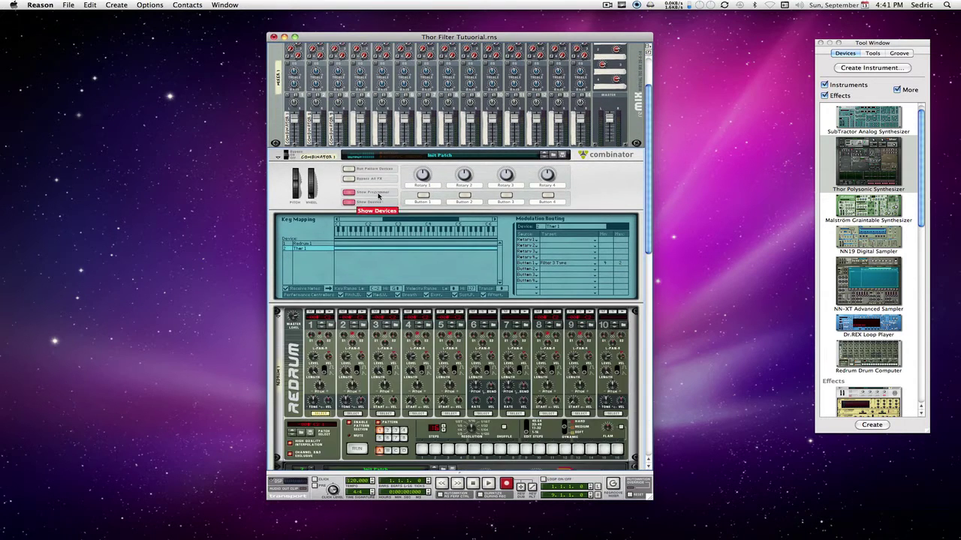
pyautogui.moveTo(650, 224); pyautogui.dragTo(659, 330)
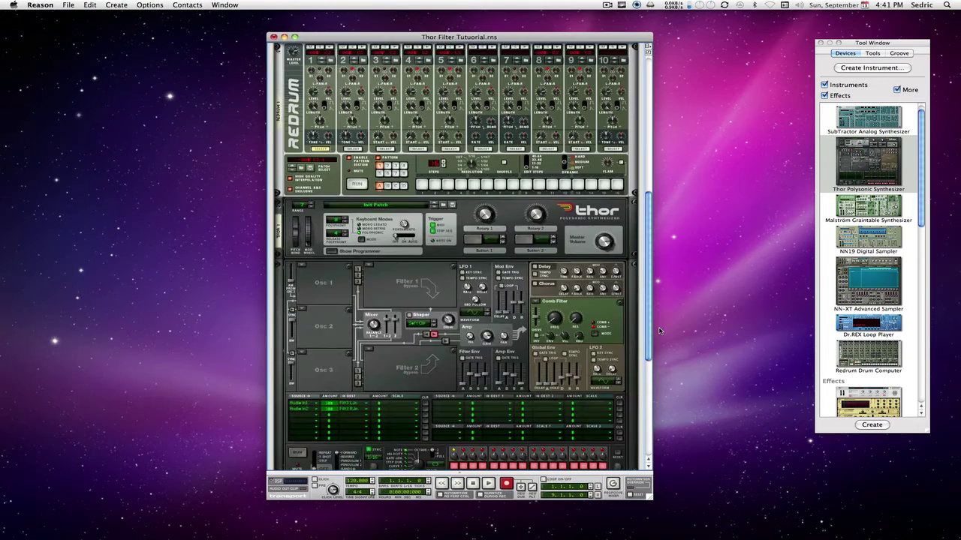
pyautogui.scroll(-1, 639, 328)
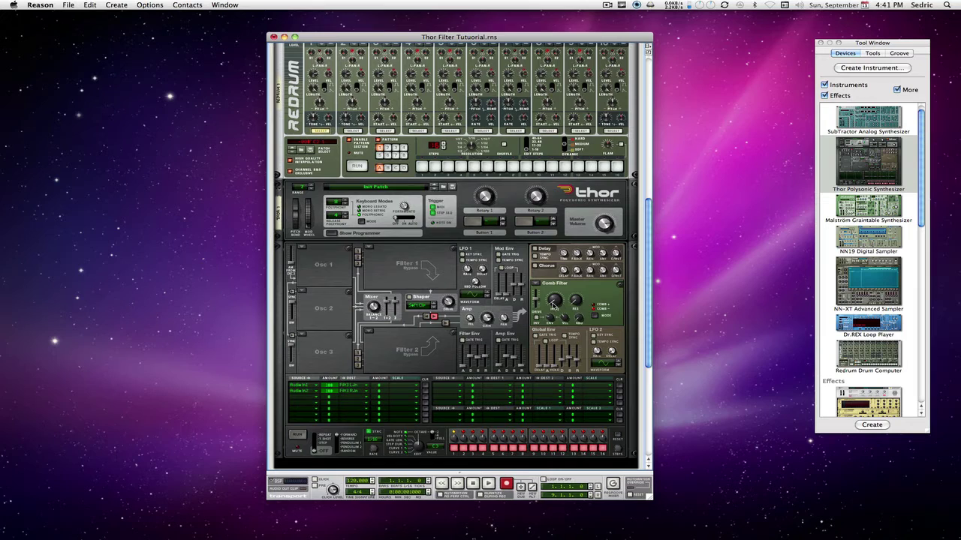
pyautogui.moveTo(577, 301); pyautogui.dragTo(551, 209)
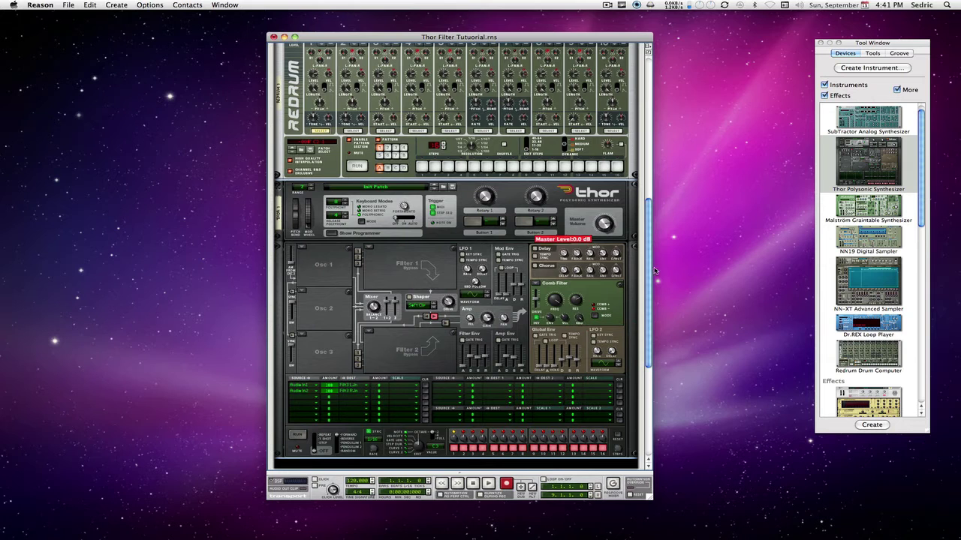
# Step: Toggle Button 1 off and back on to switch Filter 3's type
pyautogui.moveTo(650, 267); pyautogui.dragTo(579, 179)
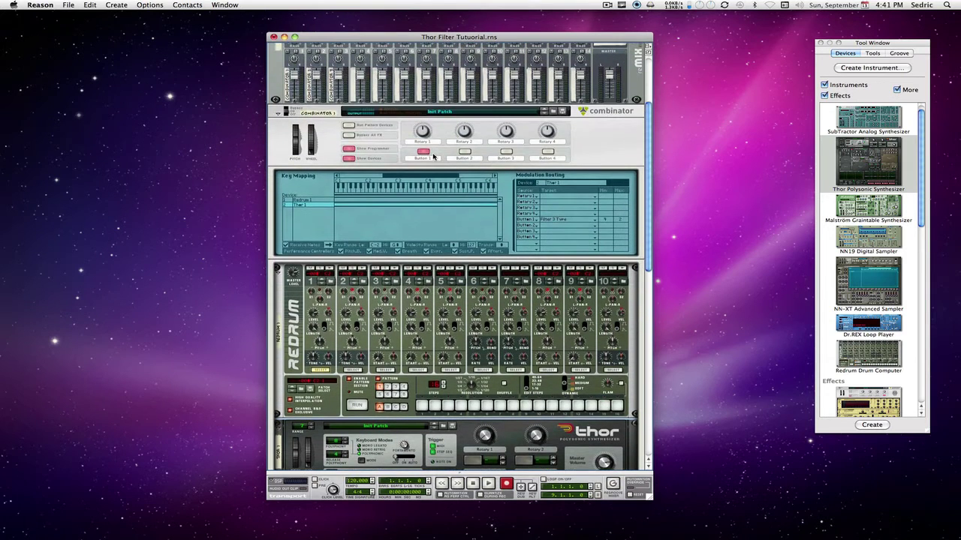
pyautogui.click(428, 153)
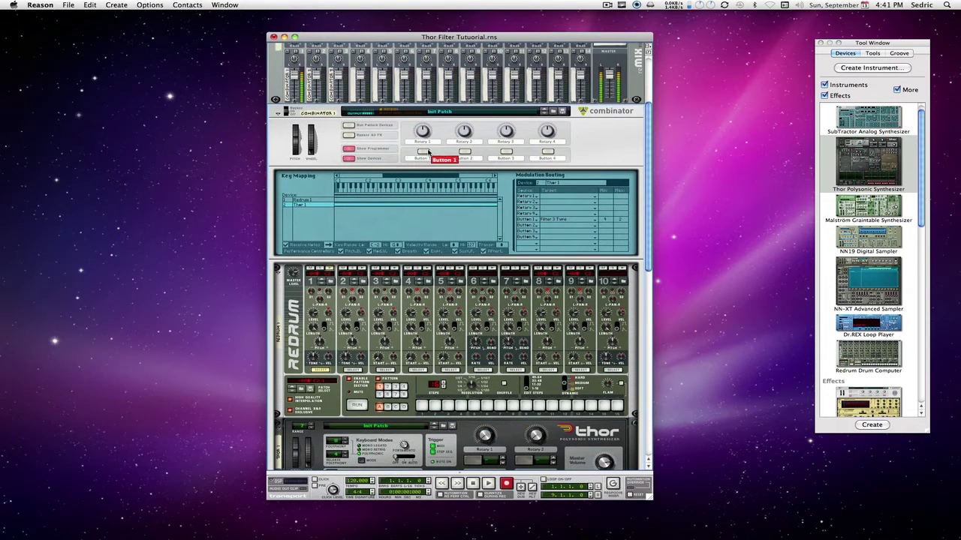
pyautogui.click(425, 152)
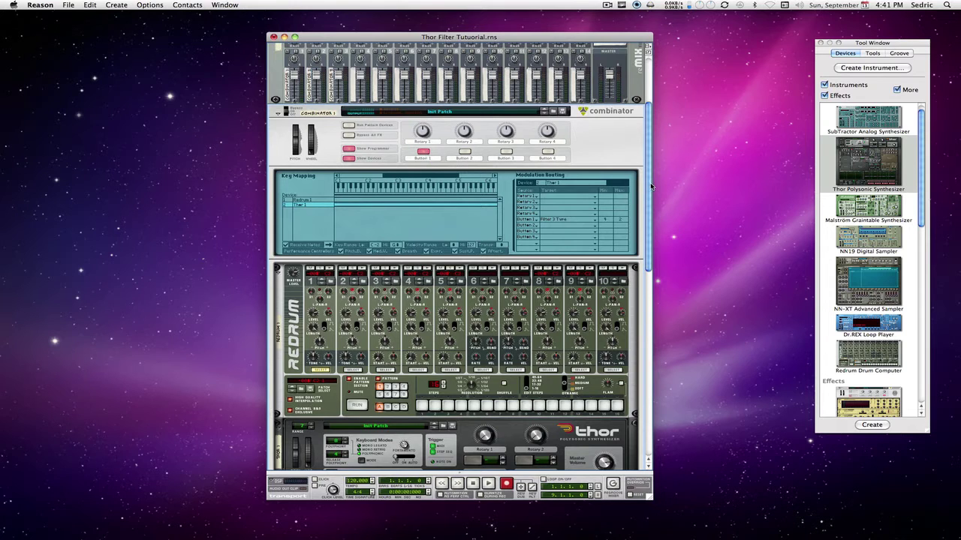
pyautogui.scroll(-10, 651, 186)
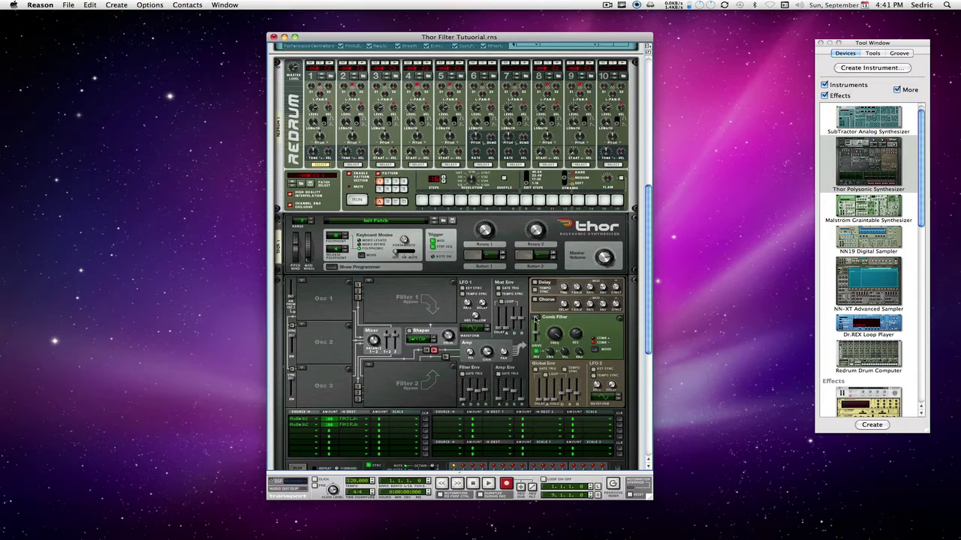
# Step: Set Button 2's modulation routing target to Filter 3 Type
pyautogui.scroll(10, 645, 315)
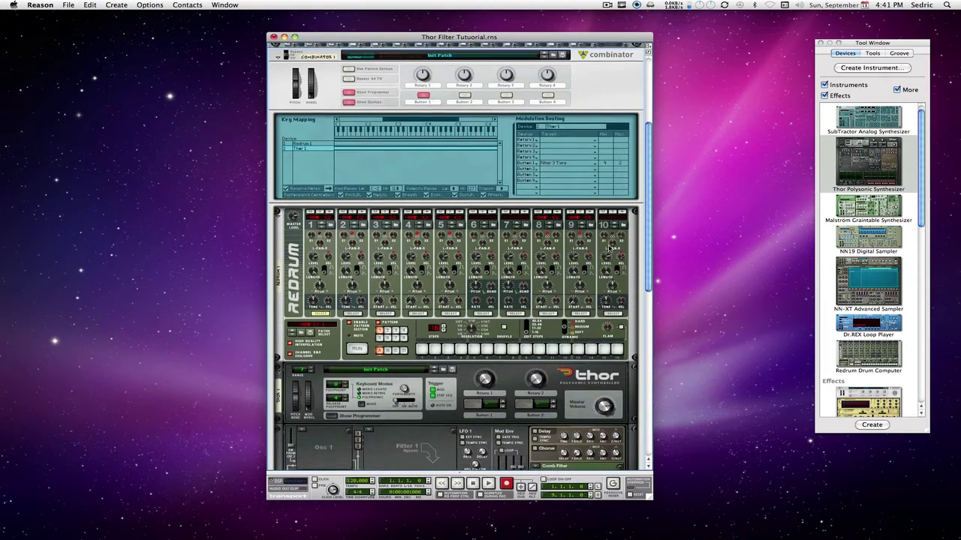
pyautogui.click(554, 258)
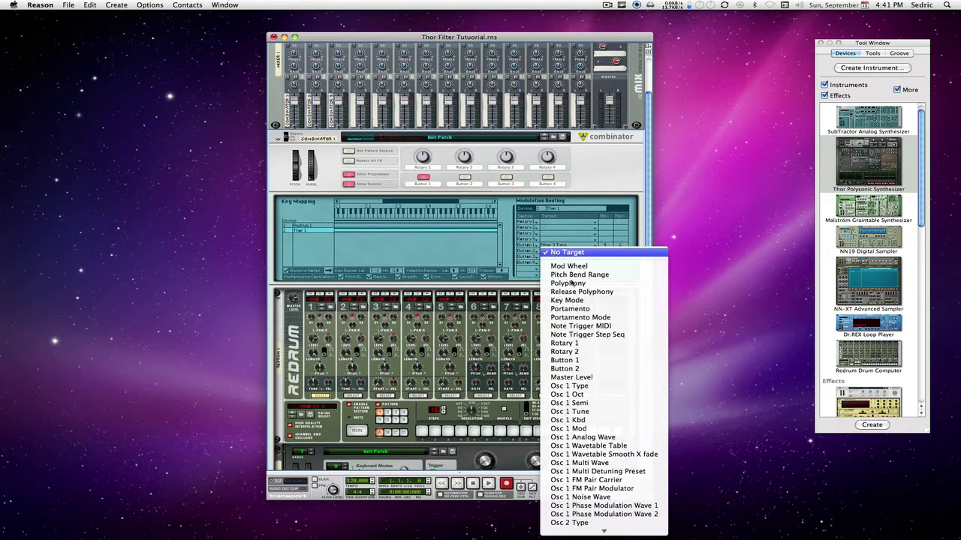
pyautogui.scroll(-5, 600, 420)
pyautogui.scroll(-10, 623, 480)
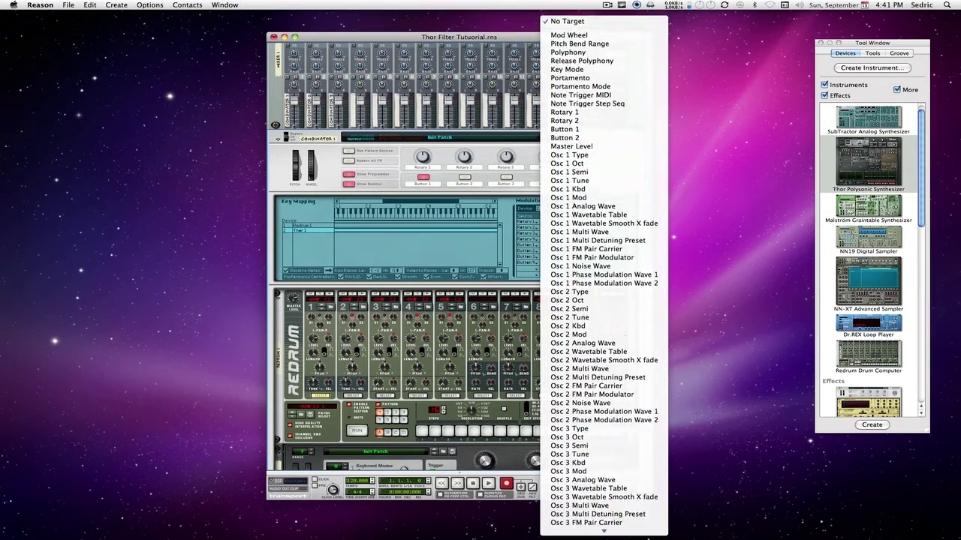
pyautogui.moveTo(629, 535)
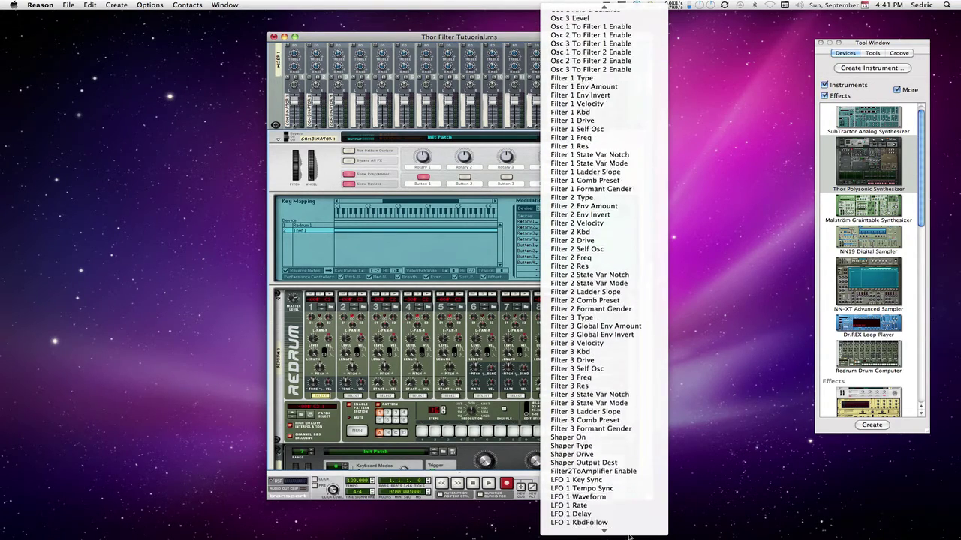
pyautogui.click(602, 302)
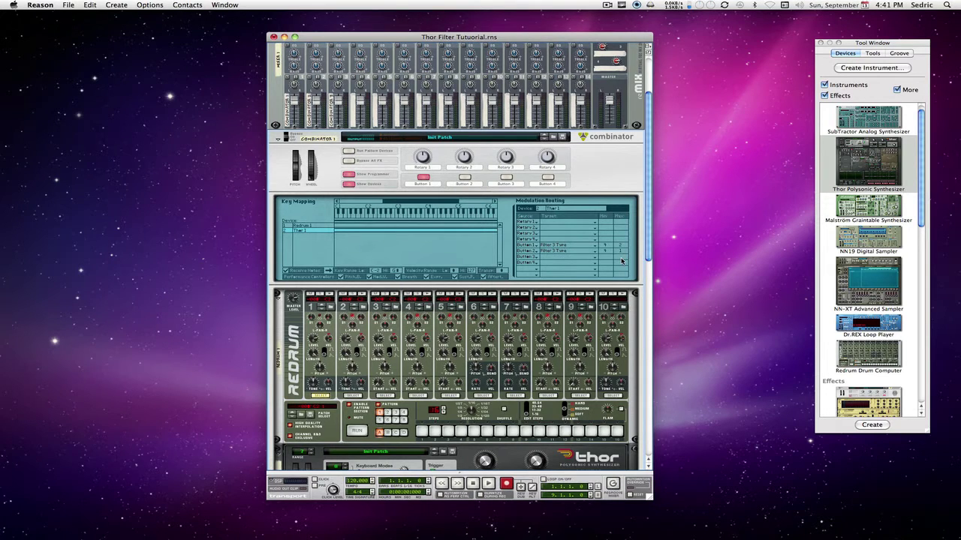
pyautogui.moveTo(647, 245); pyautogui.dragTo(646, 249)
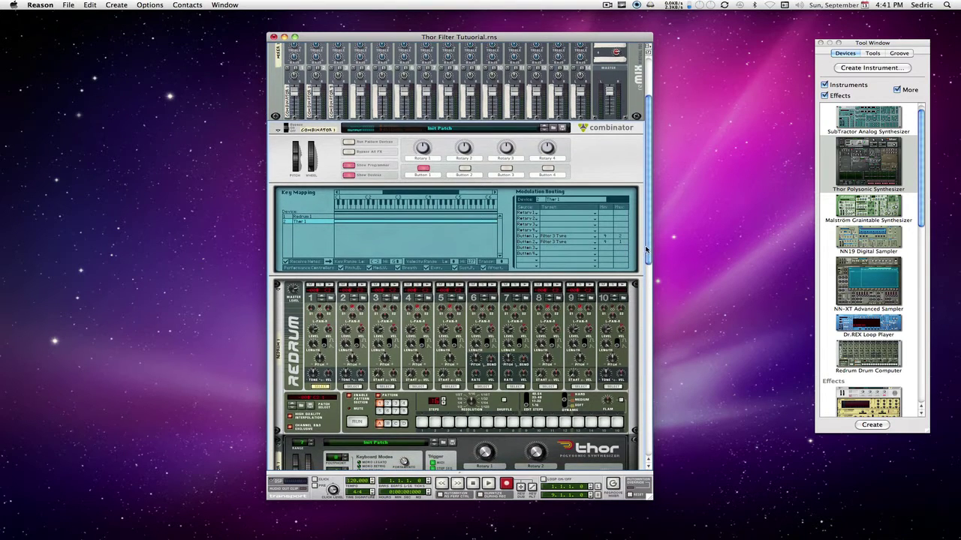
# Step: Switch Button 1 off and turn Filter 3's frequency down to around 136 Hz
pyautogui.click(422, 168)
pyautogui.rightClick(463, 169)
pyautogui.press('Escape')
pyautogui.moveTo(646, 183); pyautogui.dragTo(622, 189)
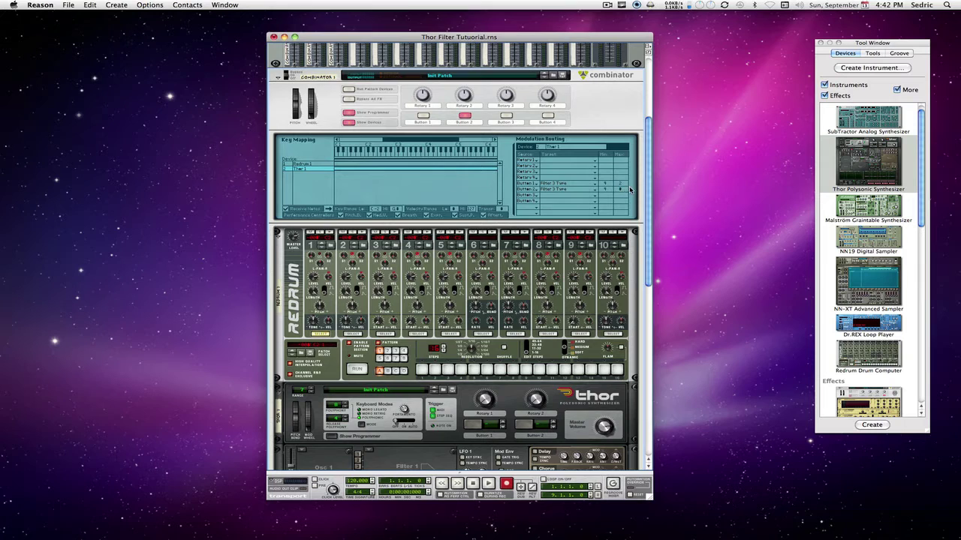
pyautogui.moveTo(646, 184); pyautogui.dragTo(637, 255)
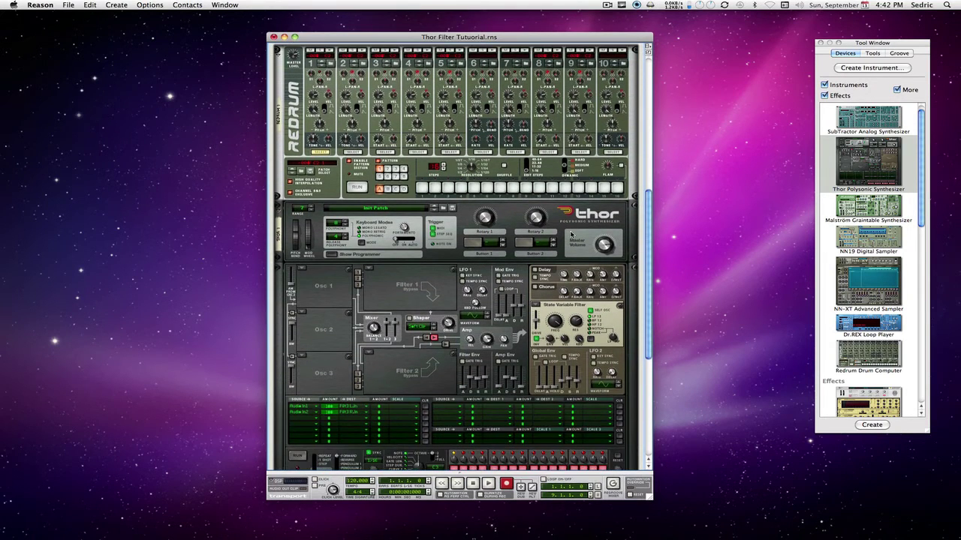
pyautogui.scroll(3, 601, 201)
pyautogui.scroll(4, 599, 201)
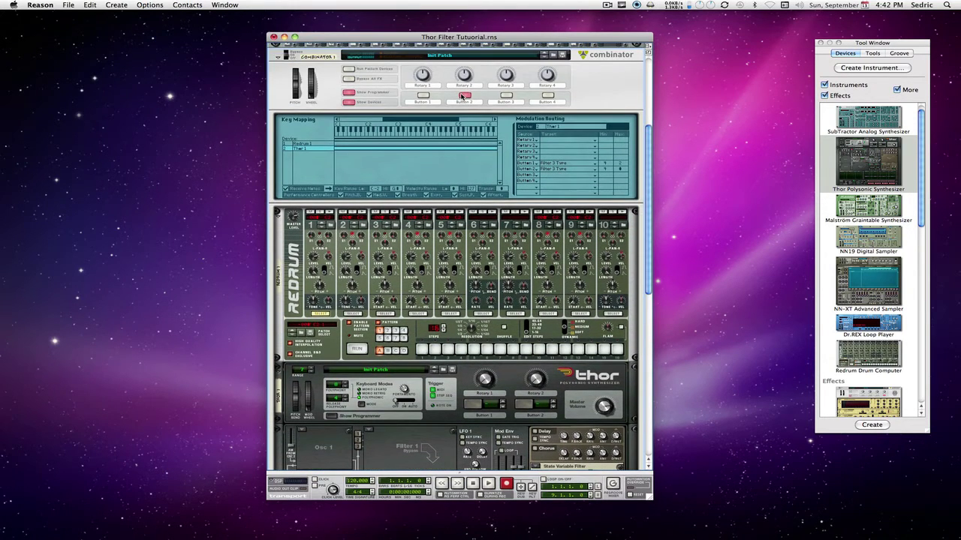
pyautogui.moveTo(649, 146); pyautogui.dragTo(648, 200)
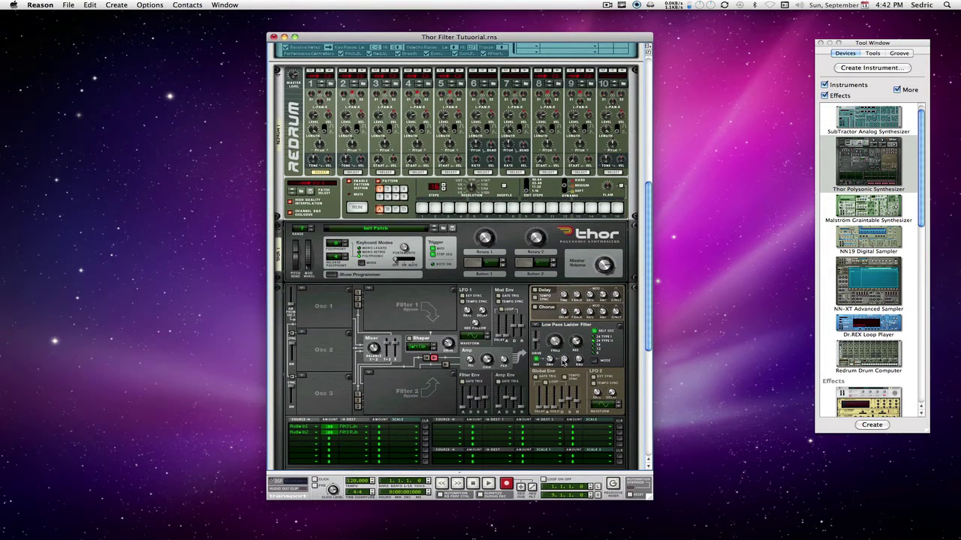
pyautogui.moveTo(556, 344); pyautogui.dragTo(538, 335)
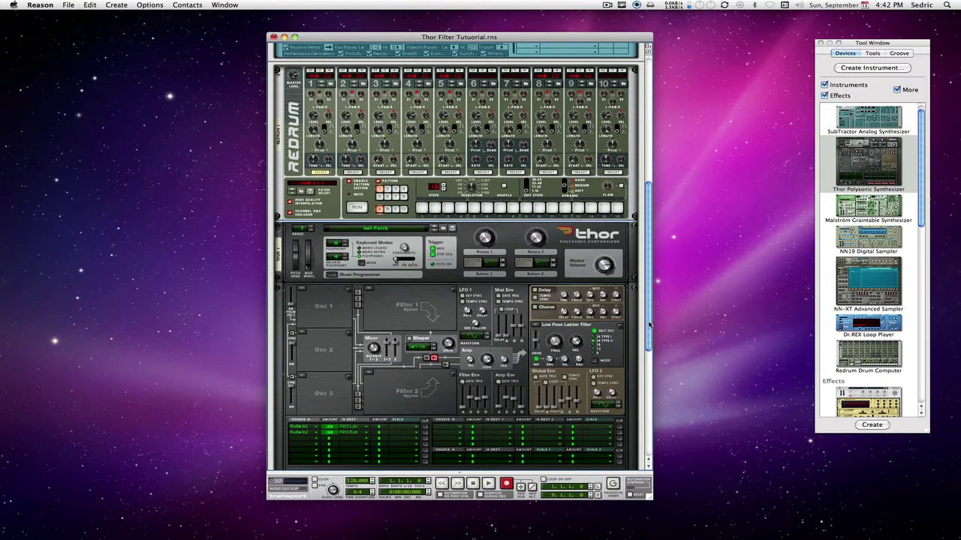
pyautogui.moveTo(650, 324); pyautogui.dragTo(649, 255)
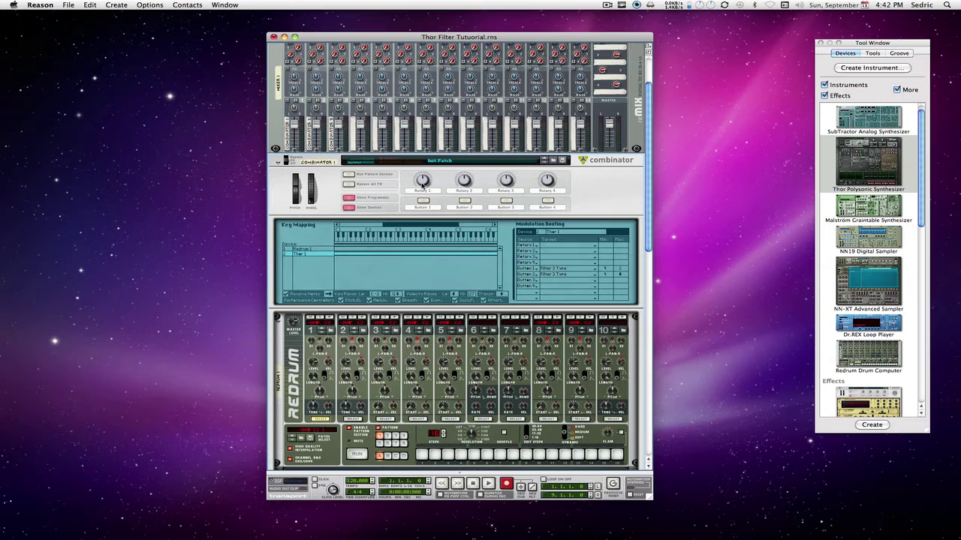
# Step: Route Combinator Rotary 1 to Thor's Filter 3 Freq and map it to padKontrol CC 74
pyautogui.click(542, 245)
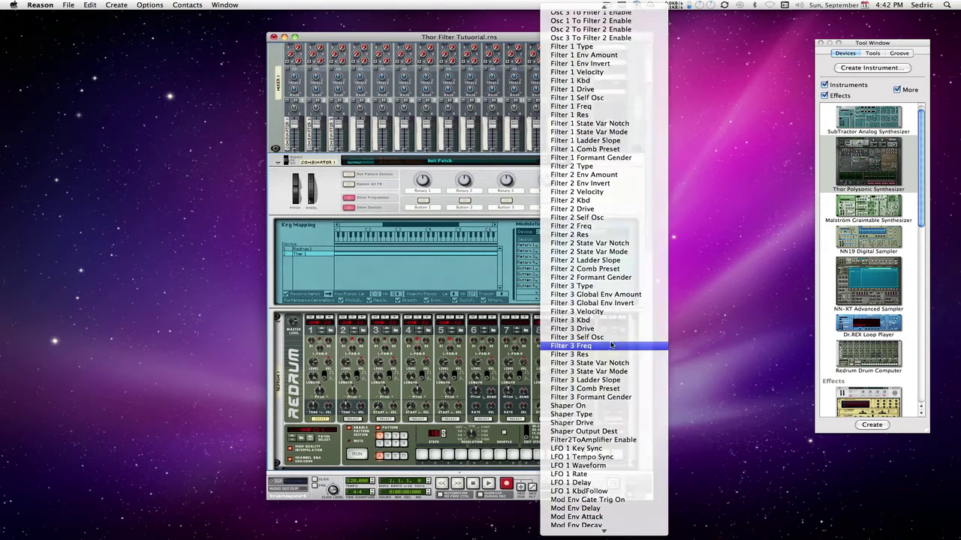
pyautogui.click(612, 346)
pyautogui.rightClick(423, 181)
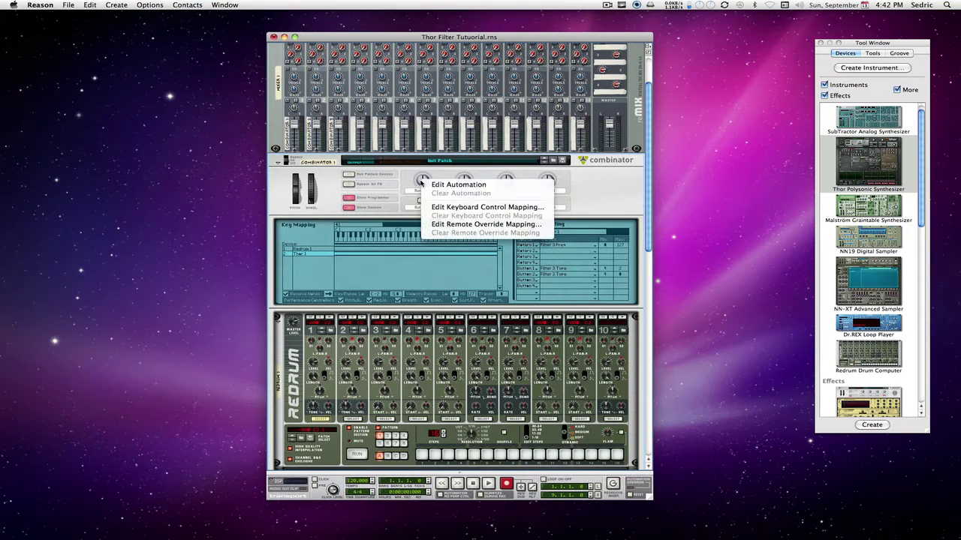
pyautogui.click(480, 224)
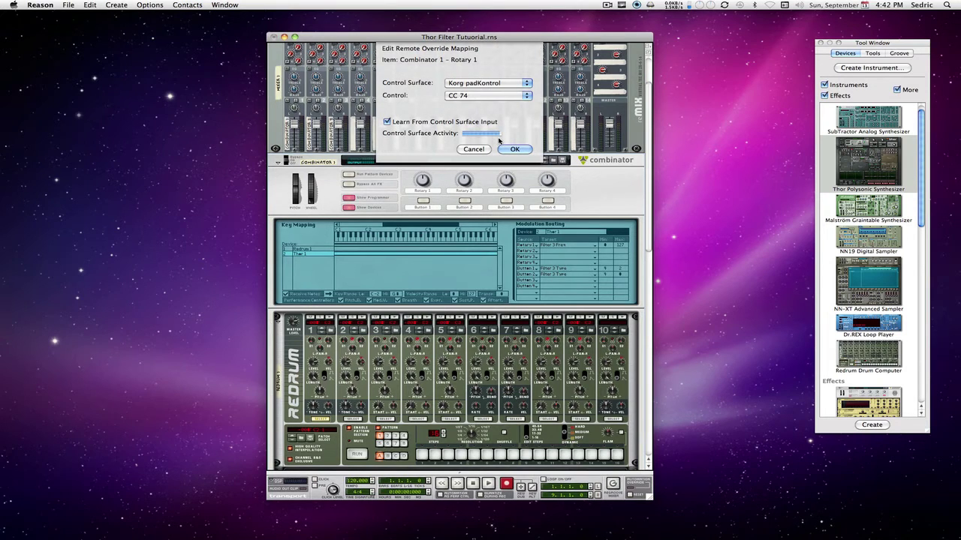
pyautogui.click(515, 148)
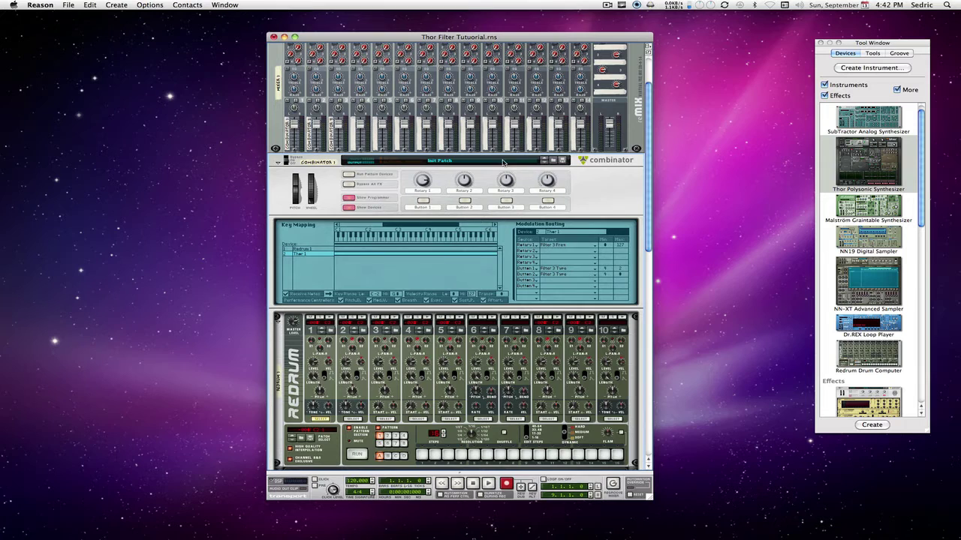
# Step: Turn Button 1 back on so Filter 3 returns to the Comb Filter
pyautogui.scroll(-5, 650, 189)
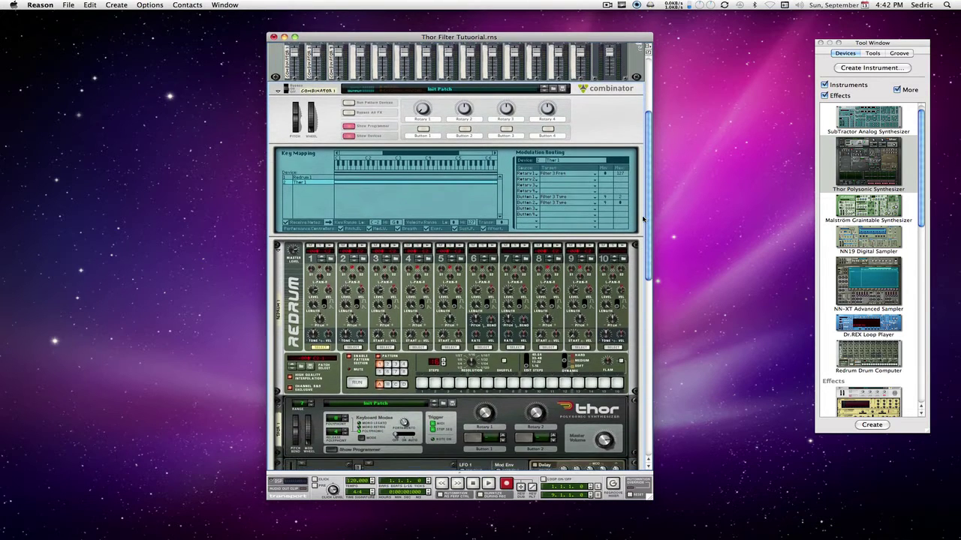
pyautogui.click(425, 131)
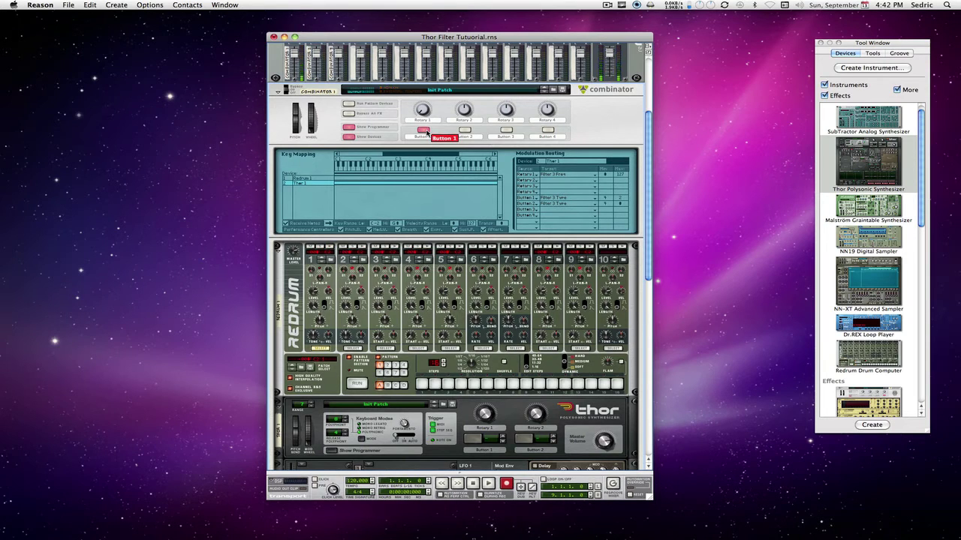
pyautogui.moveTo(651, 171); pyautogui.dragTo(642, 262)
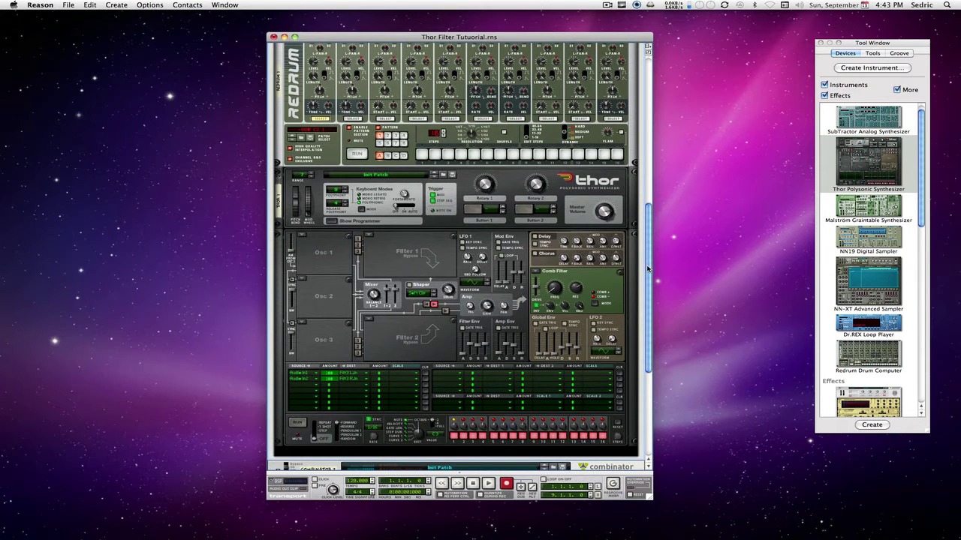
# Step: Expand Combinators 2 and 3 to show their SubTractor, Spider Audio, DDL-1, Malström and Thor devices
pyautogui.moveTo(648, 269); pyautogui.dragTo(597, 417)
pyautogui.click(350, 351)
pyautogui.scroll(-1, 568, 403)
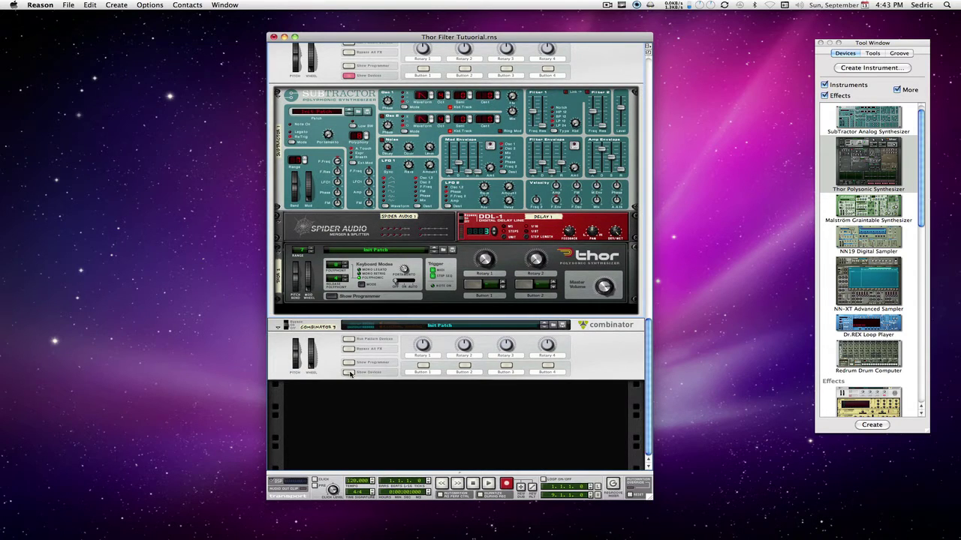
pyautogui.click(350, 373)
pyautogui.moveTo(650, 310); pyautogui.dragTo(593, 197)
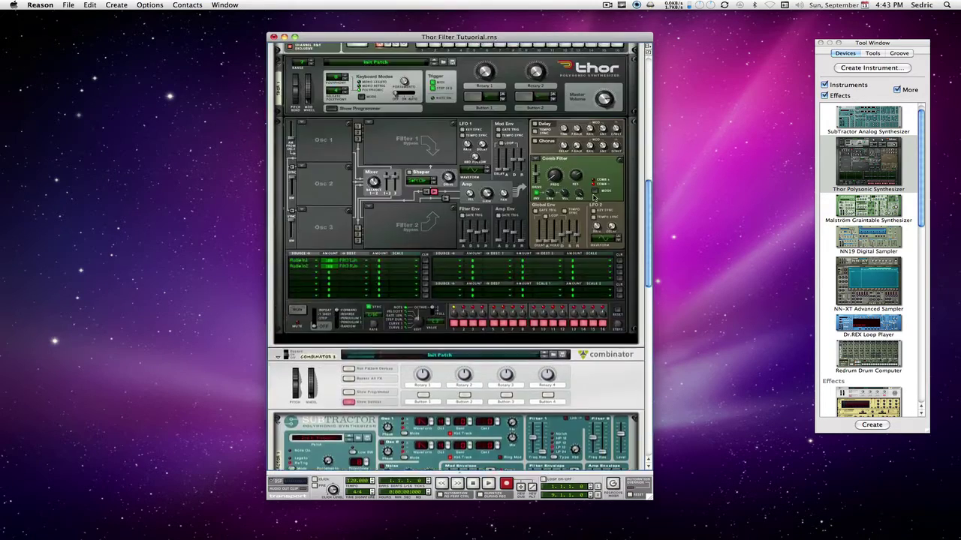
pyautogui.scroll(10, 593, 197)
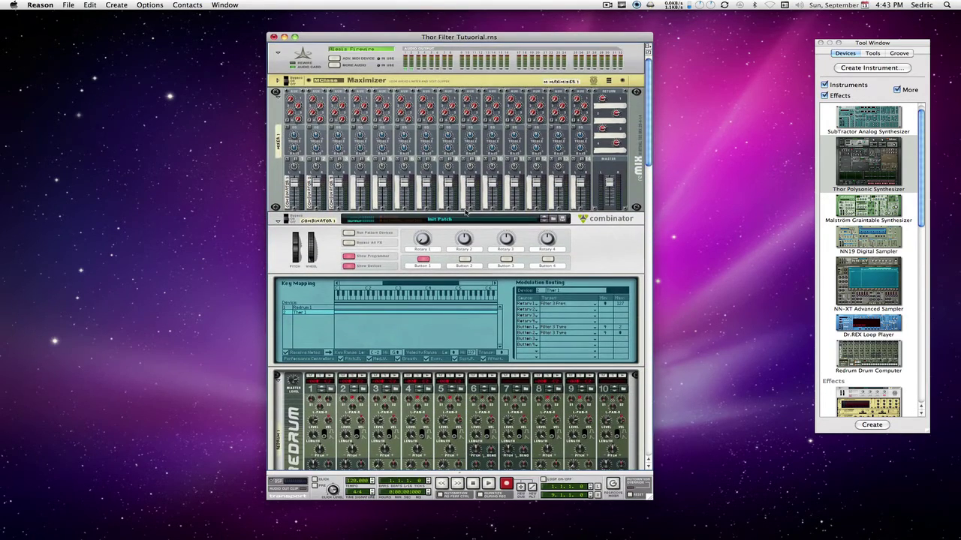